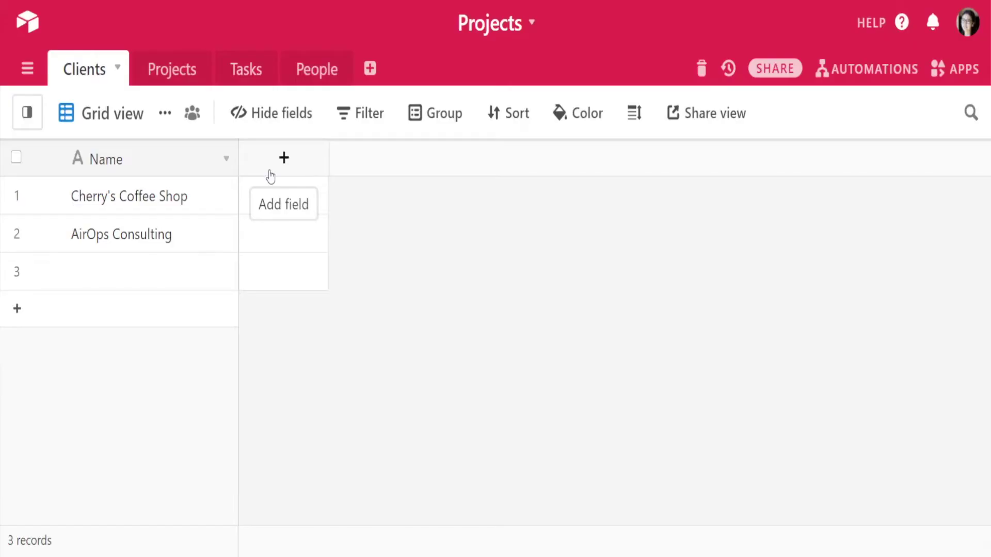
- Create a Projects link-to-record field in Clients, then select Cherry's Coffee Shop's Projects cell
left_click(269, 174)
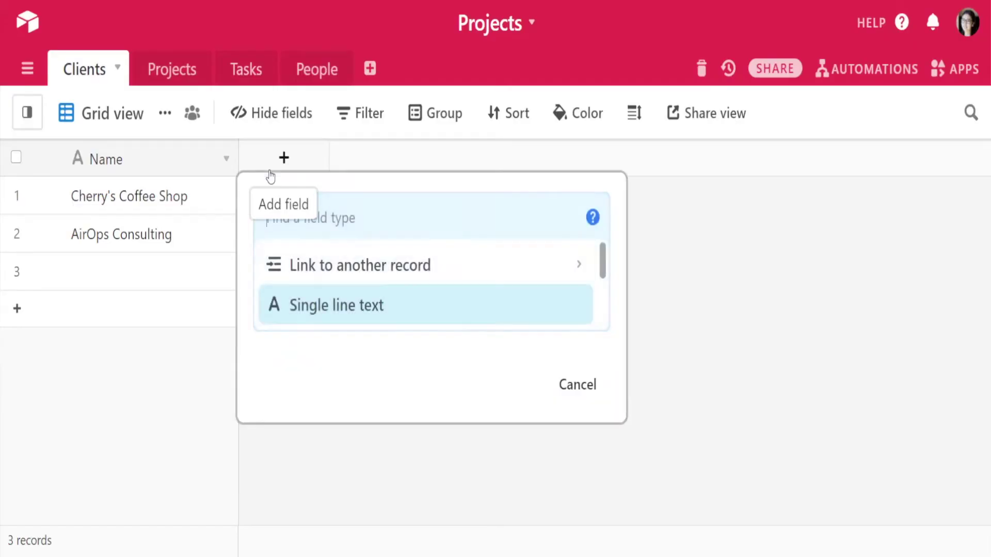
left_click(365, 278)
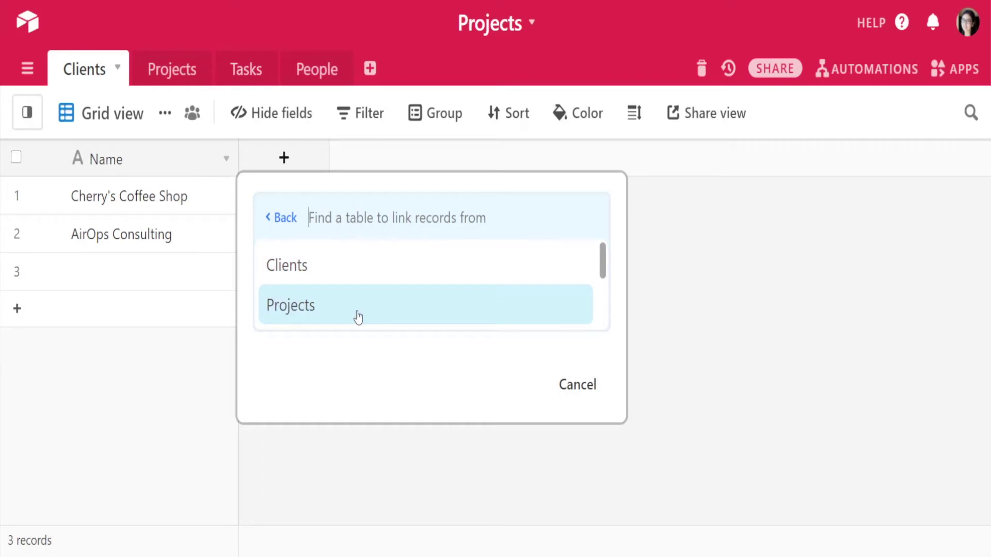
left_click(743, 281)
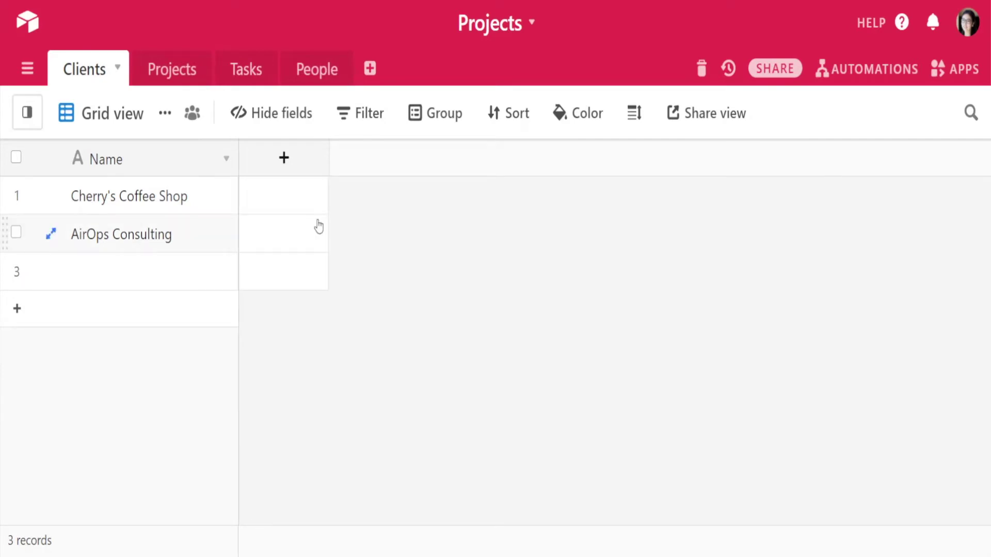
left_click(283, 160)
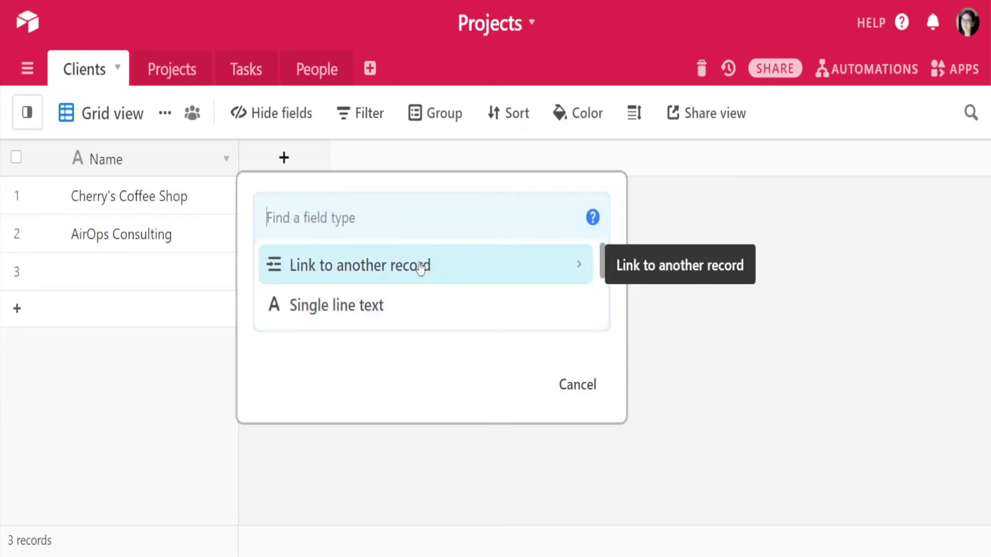
left_click(401, 224)
type("link")
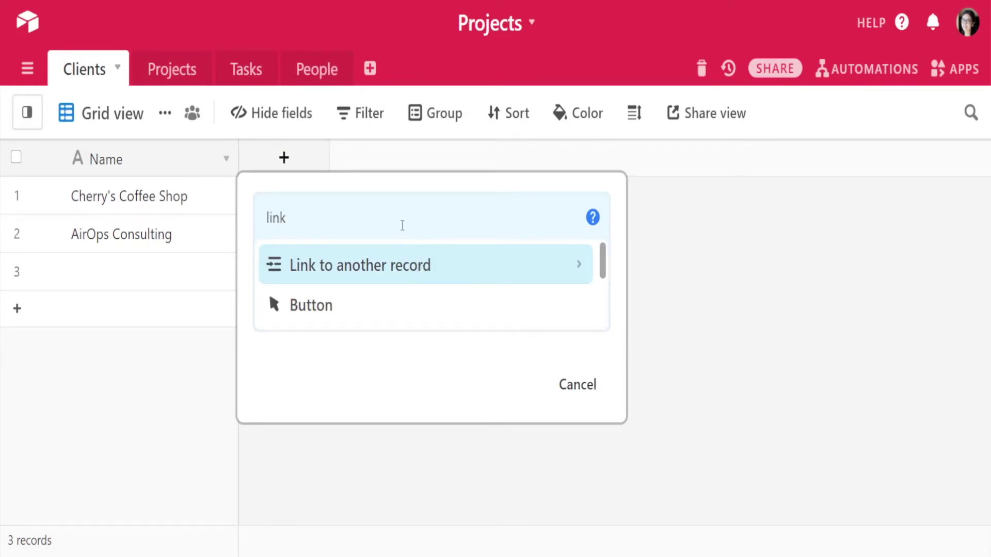
left_click(396, 273)
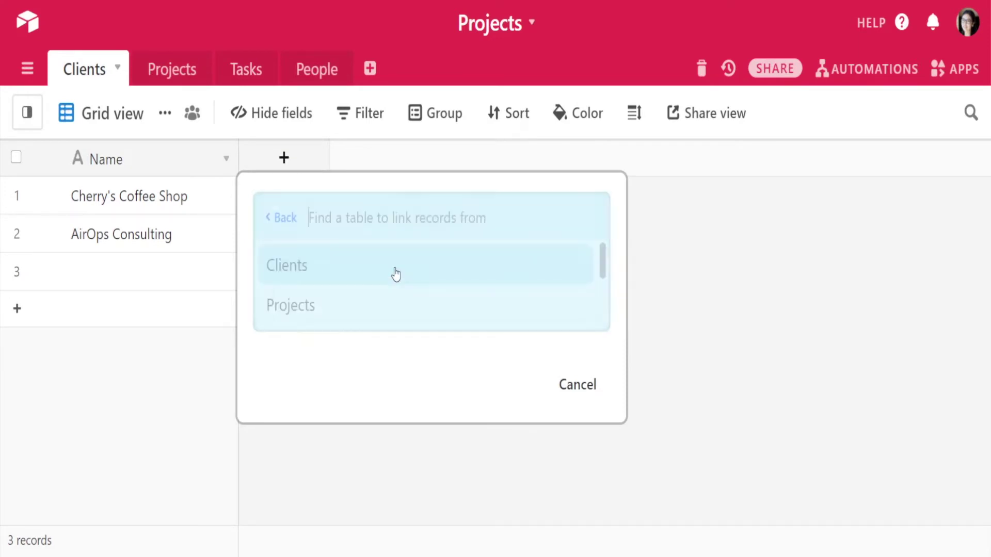
left_click(382, 319)
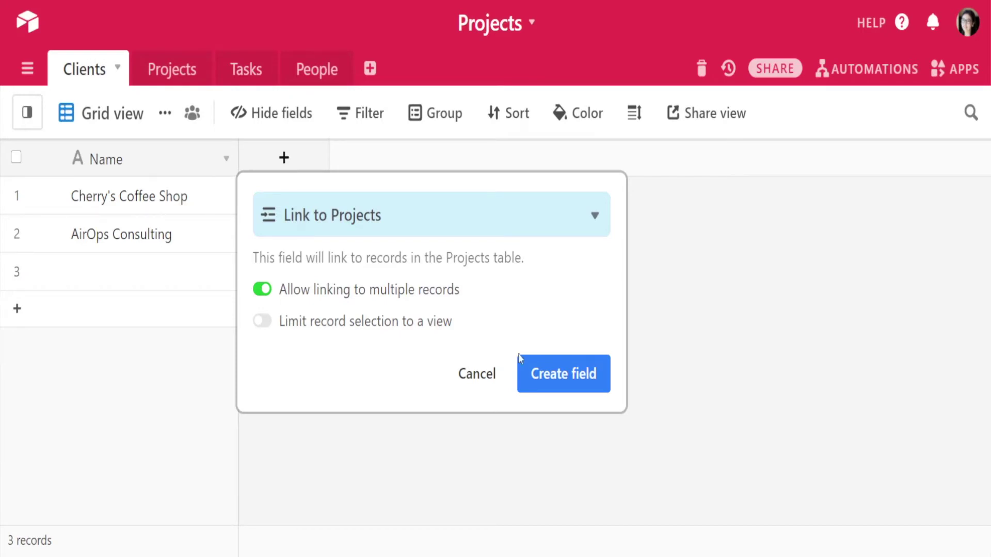
left_click(538, 390)
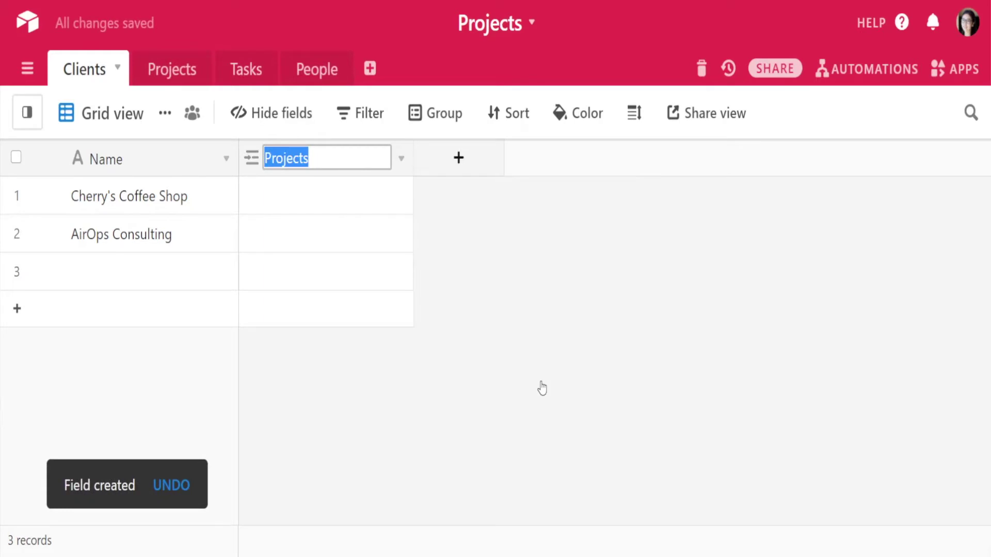
left_click(274, 195)
- Link Cherry's Coffee Shop to a new 'packaging project' record
left_click(250, 196)
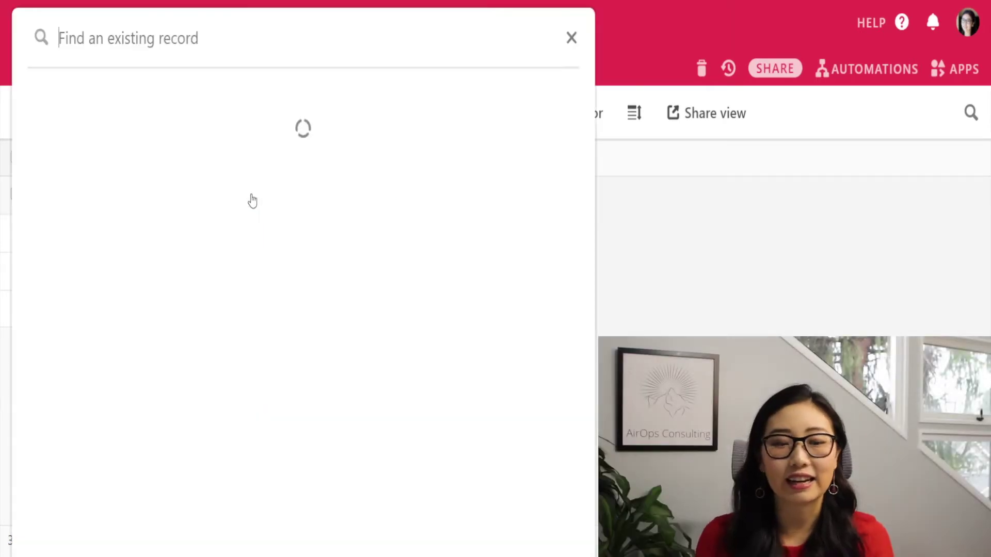
type("pack")
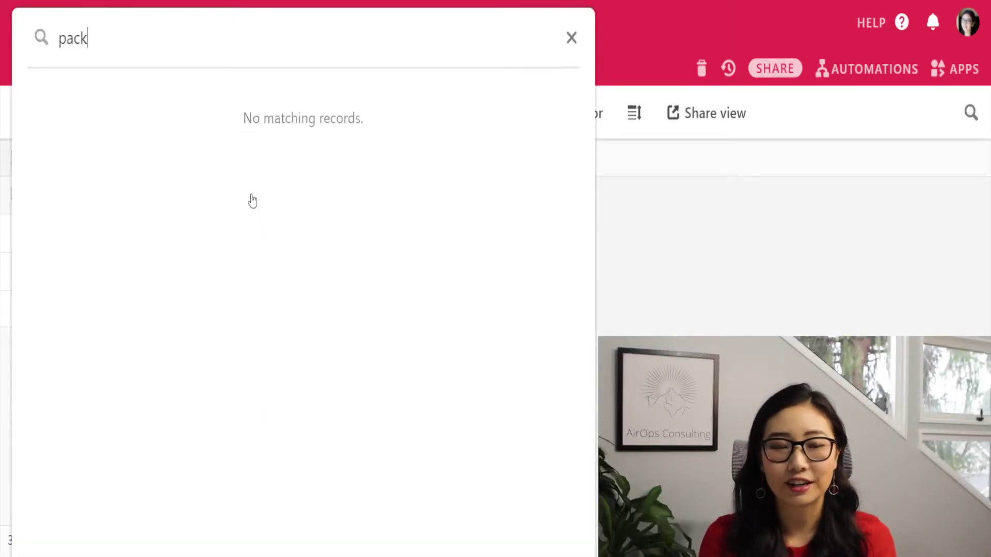
type("aging project")
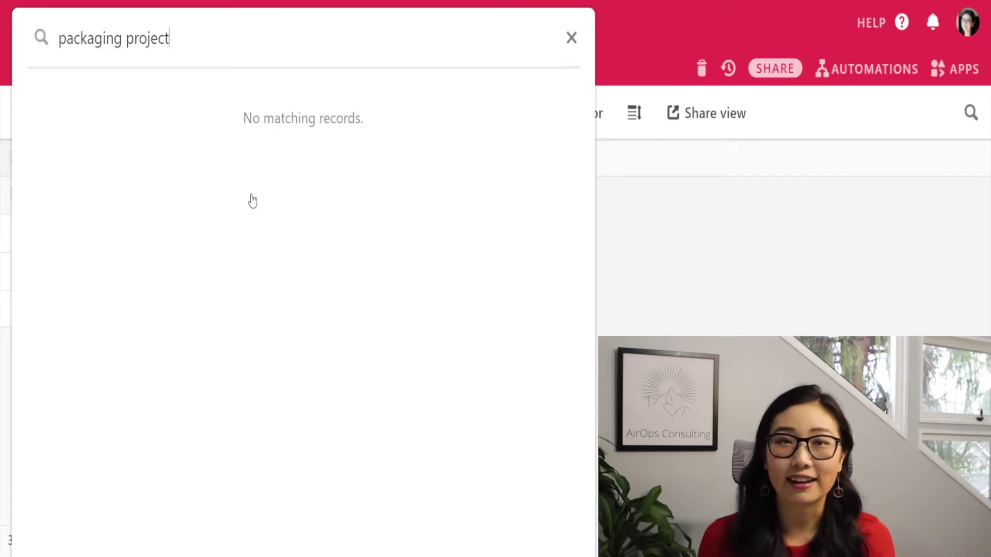
key("Return")
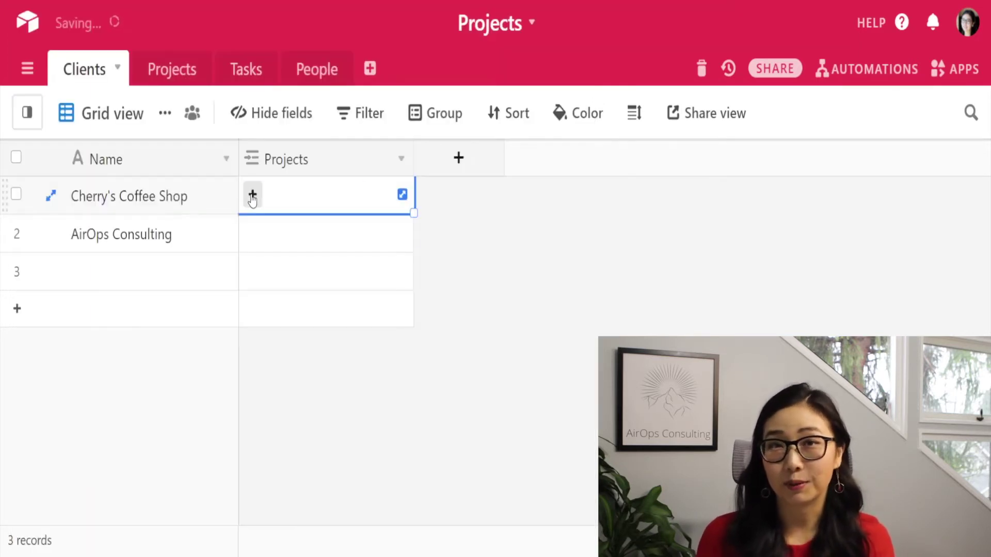
- In Projects, add 'Design wrapping' and link it to Cherry's Coffee Shop
left_click(166, 72)
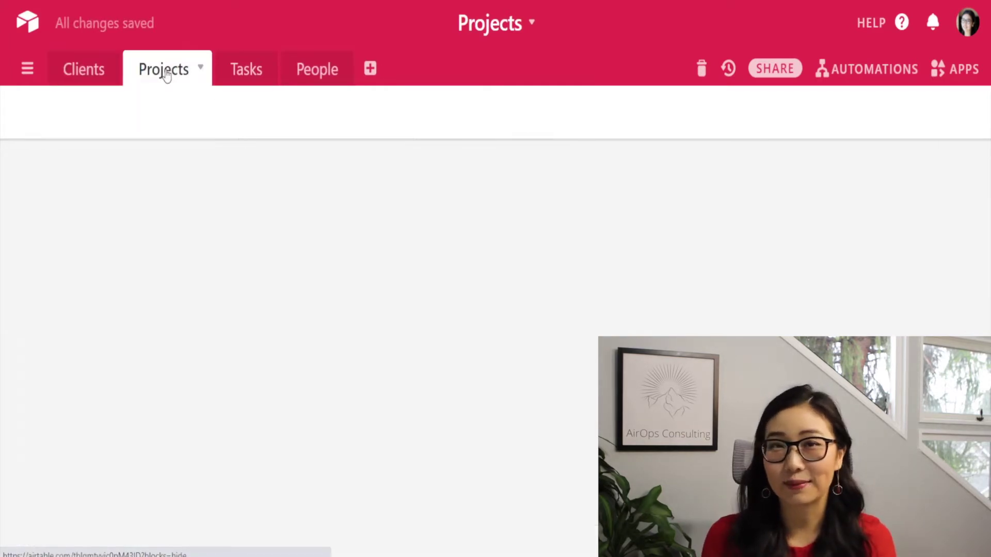
type("D")
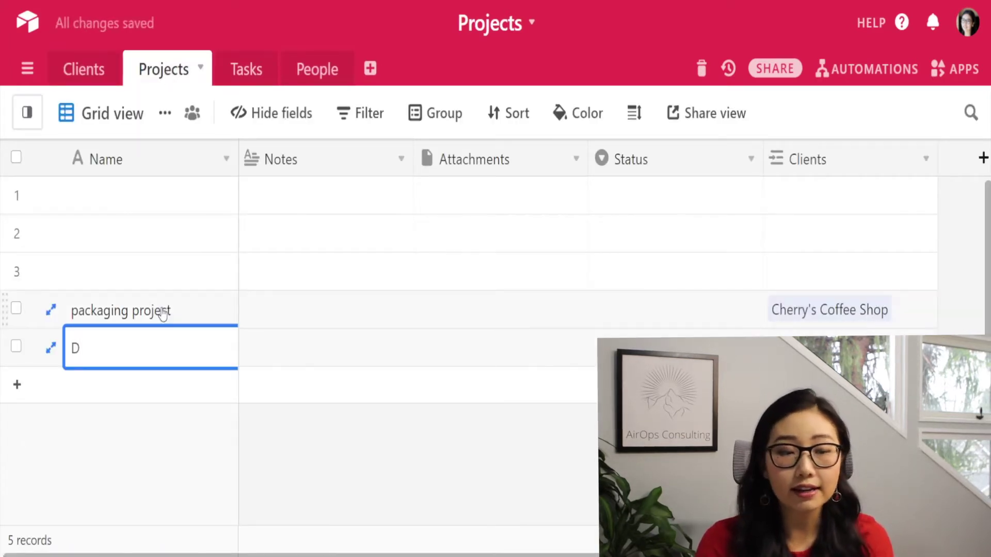
type("esign wrappin")
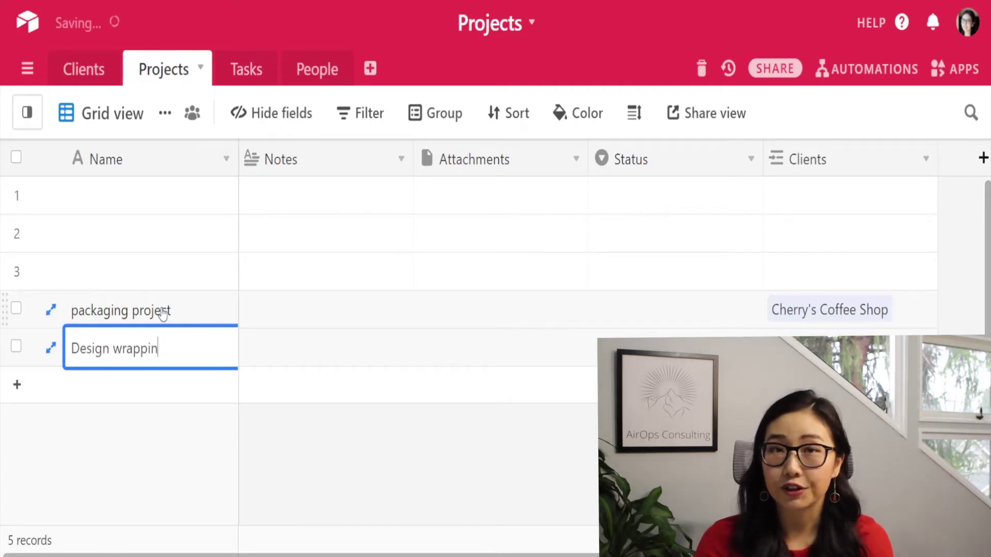
type("g")
key("Return")
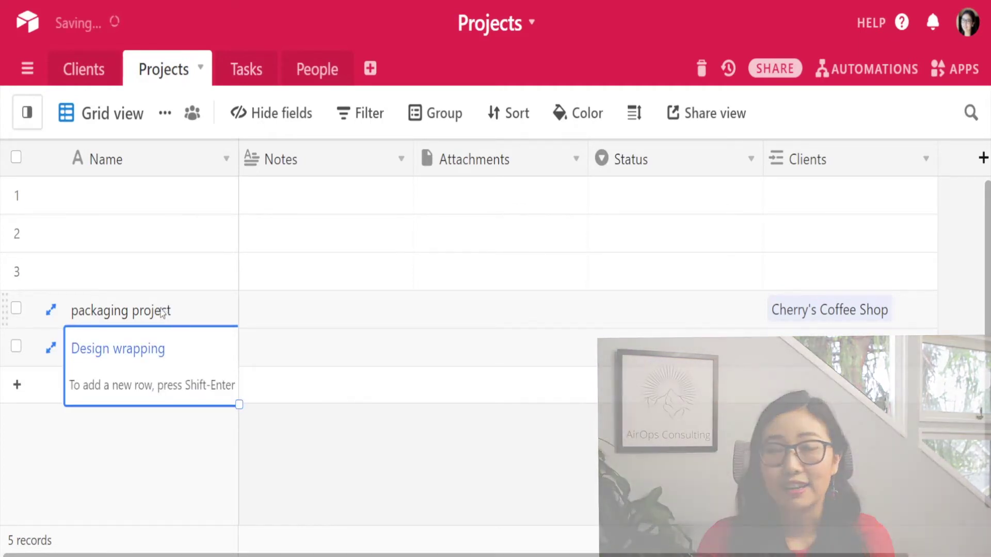
left_click(779, 353)
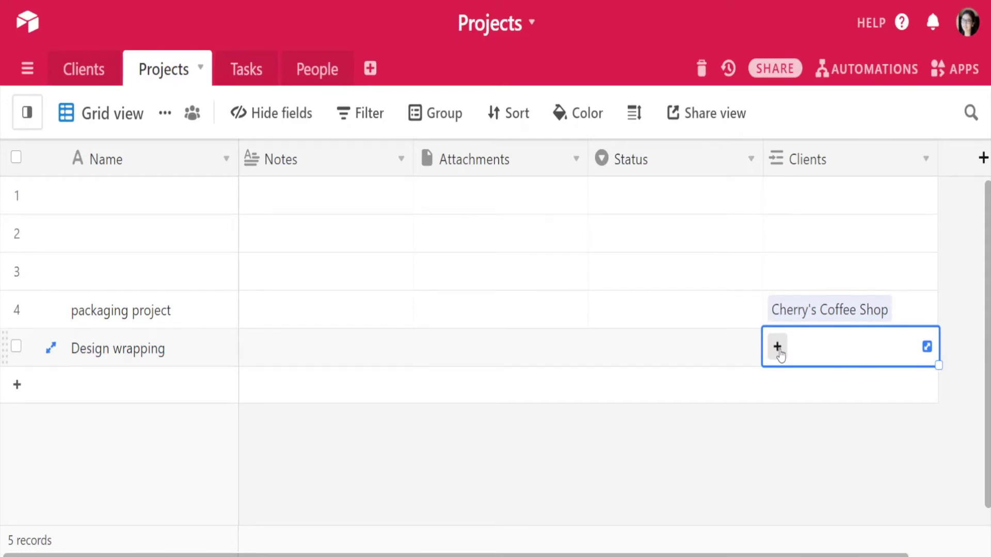
left_click(777, 347)
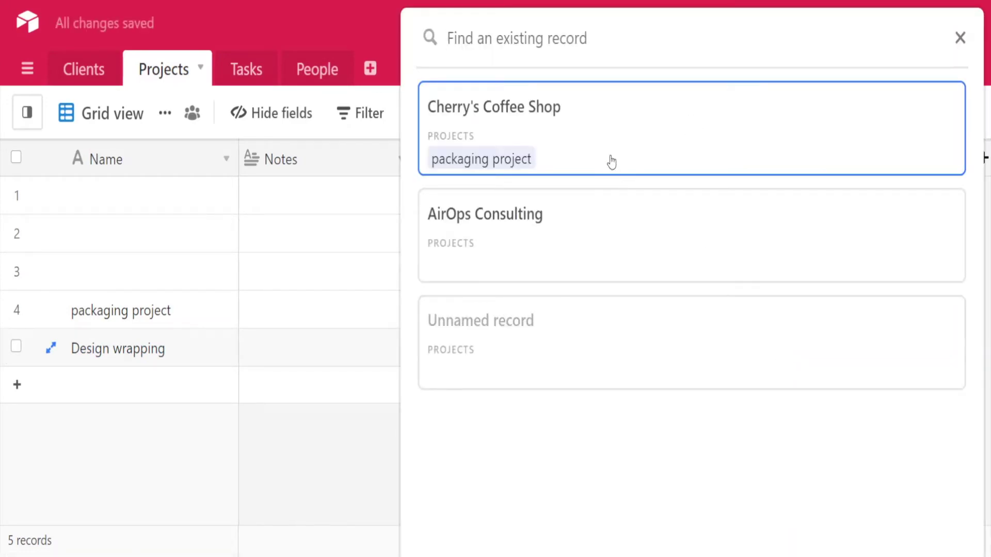
left_click(609, 157)
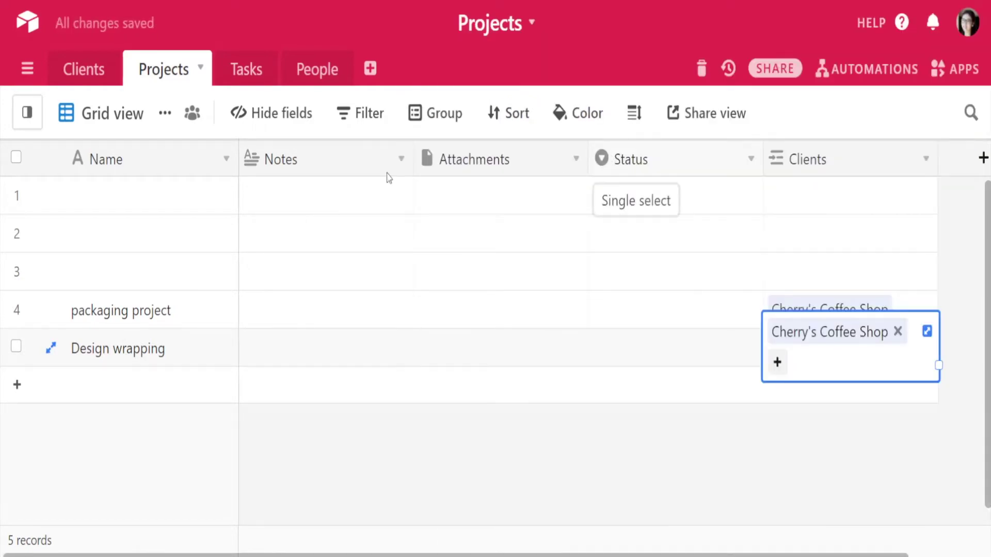
key("Escape")
- Insert a new project row named 'Third project' below Design wrapping
left_click(123, 361)
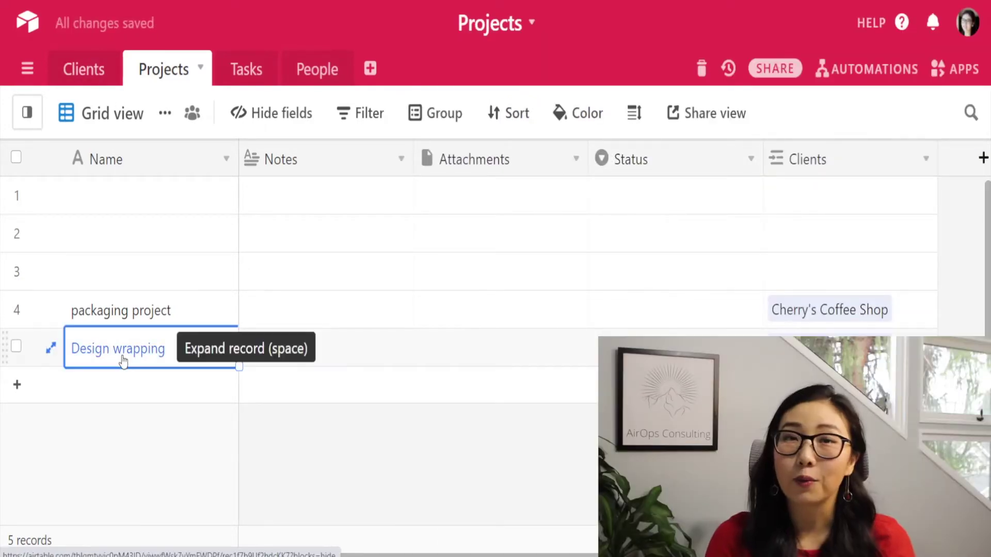
key("shift+Return")
type("third project")
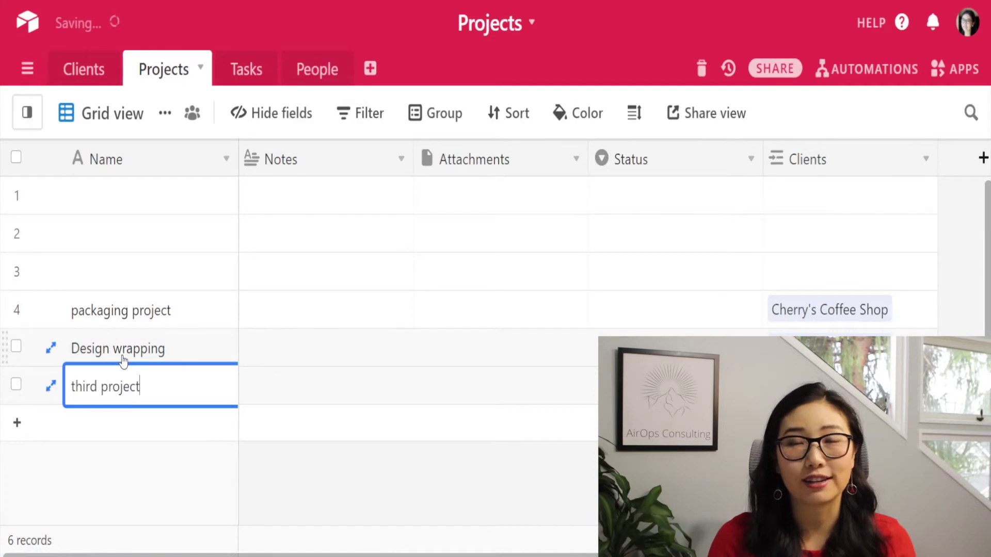
key("Home")
key("Delete")
type("T")
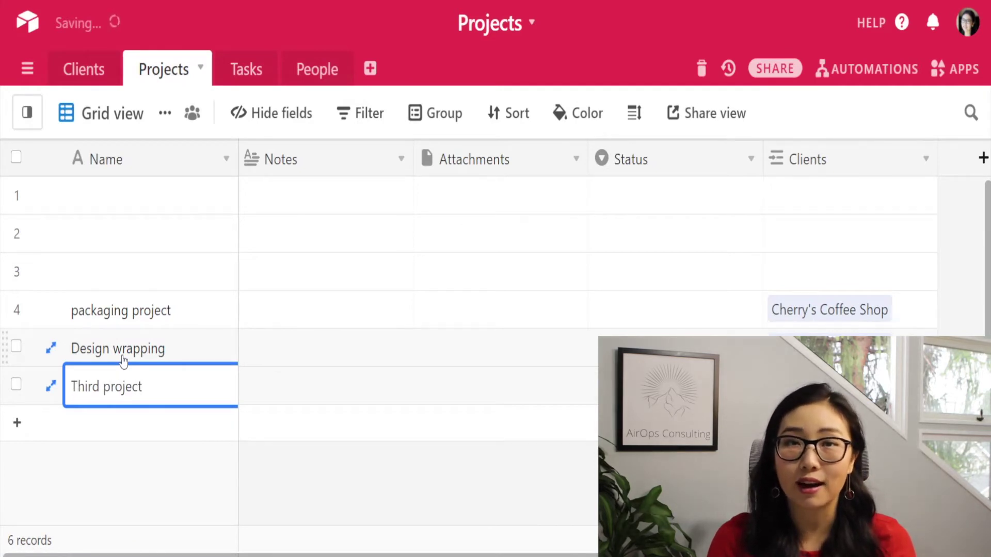
left_click(619, 386)
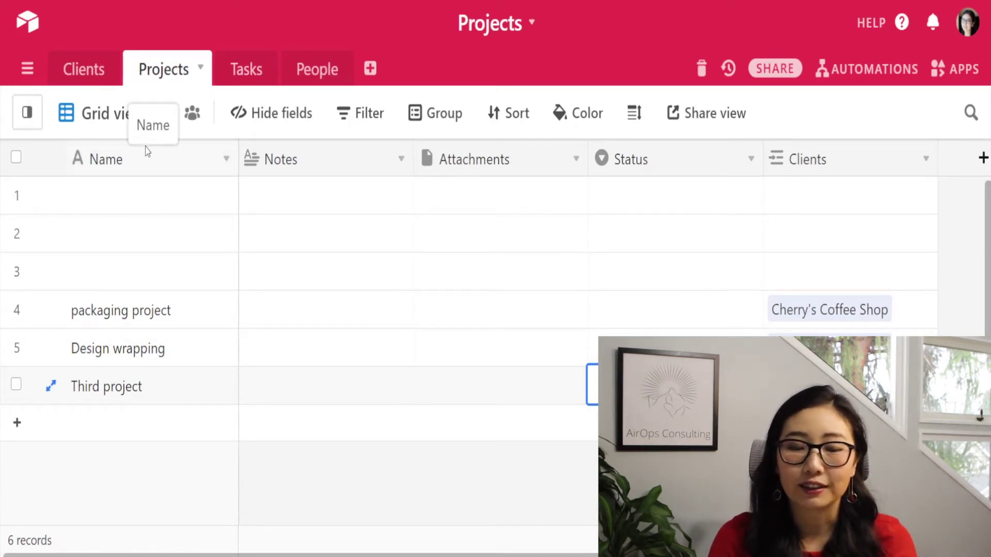
- In Clients, link Third project to Cherry's Coffee Shop
left_click(84, 70)
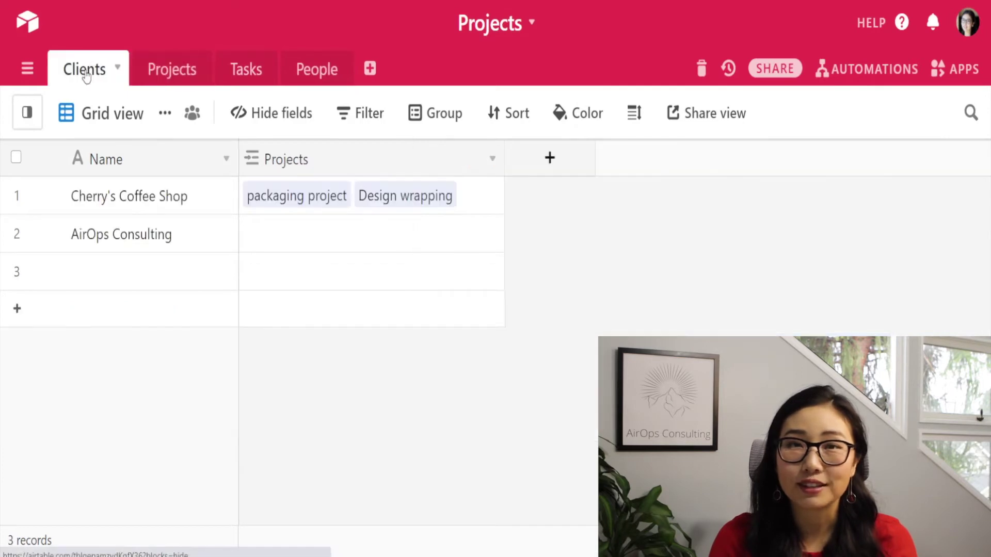
left_click(472, 198)
left_click(375, 225)
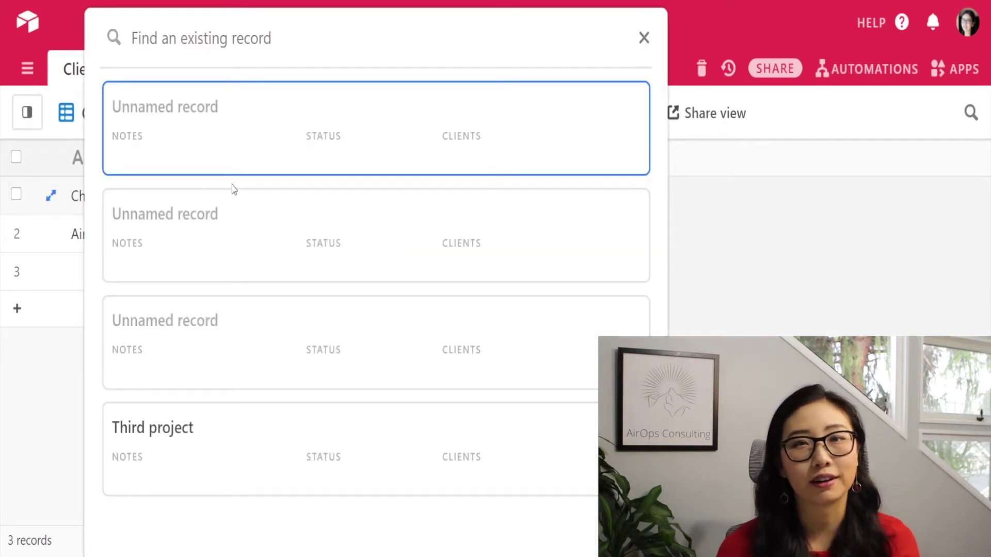
left_click(180, 443)
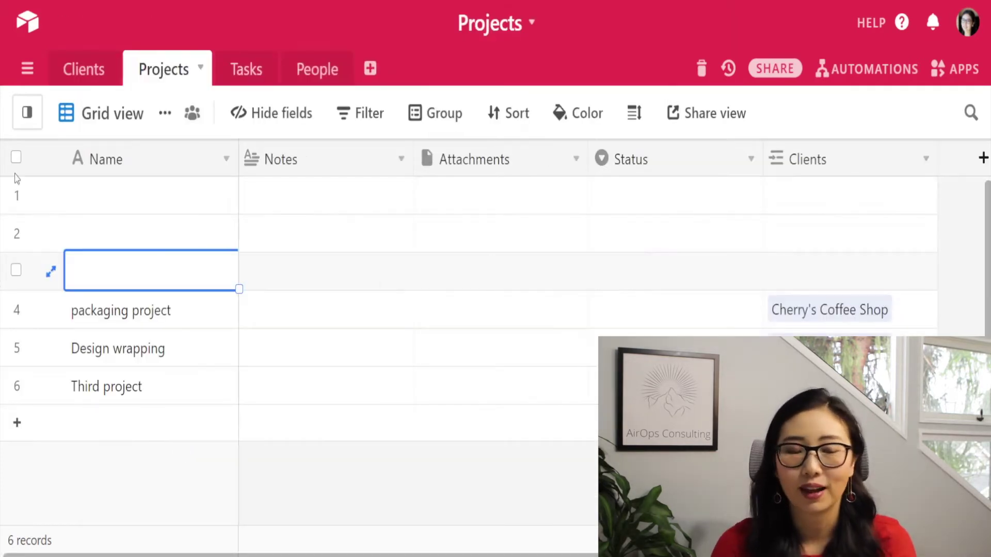
- Delete the blank rows from the Projects table
left_click(16, 193)
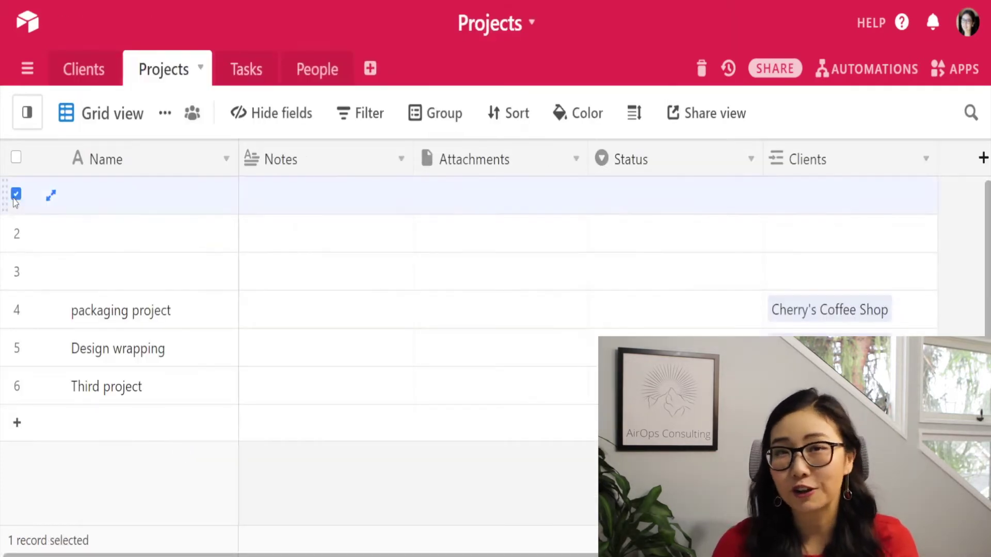
left_click(16, 270)
left_click(16, 232)
right_click(17, 243)
left_click(108, 297)
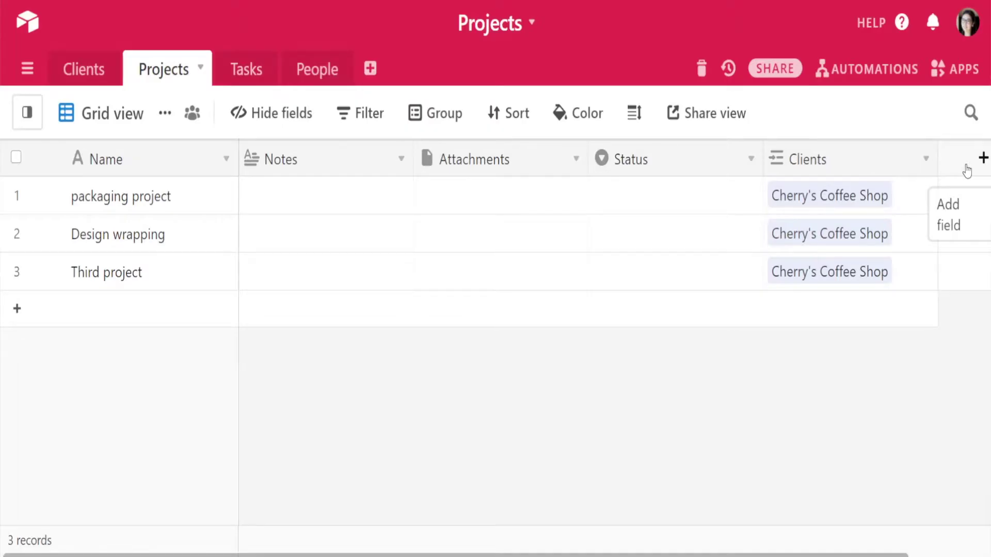
- Add a Projects field linking to the Tasks table
left_click(966, 170)
left_click(668, 264)
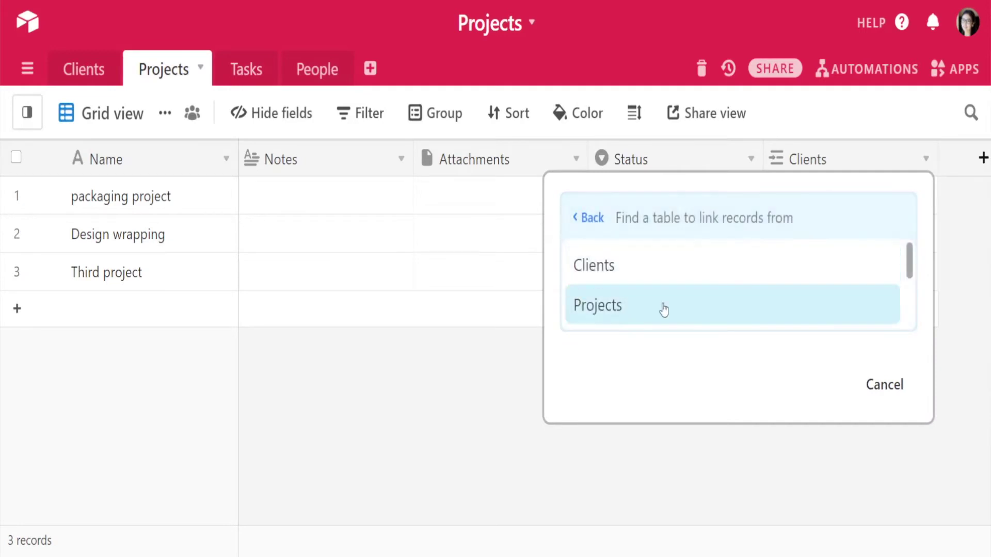
scroll(663, 308, "down", 2)
scroll(645, 302, "up", 1)
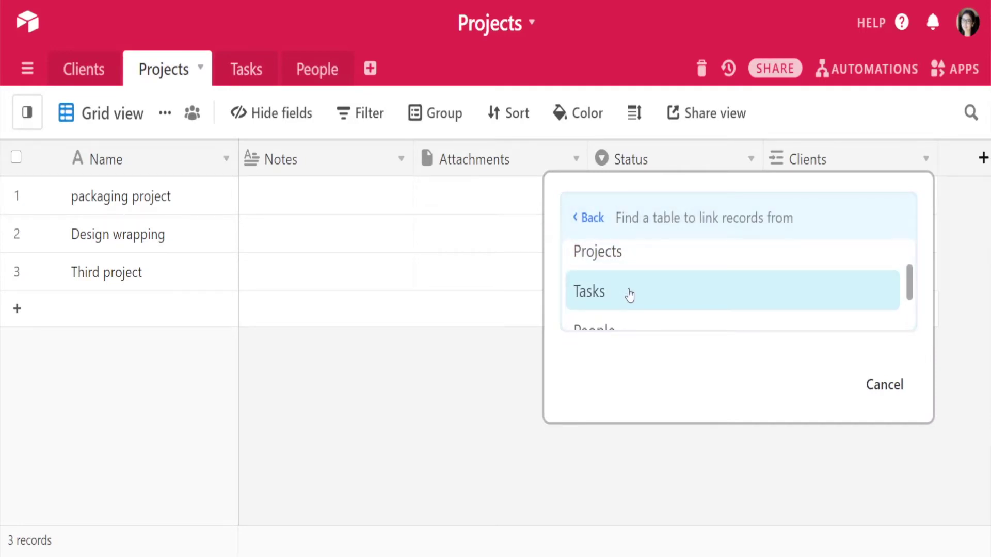
left_click(629, 295)
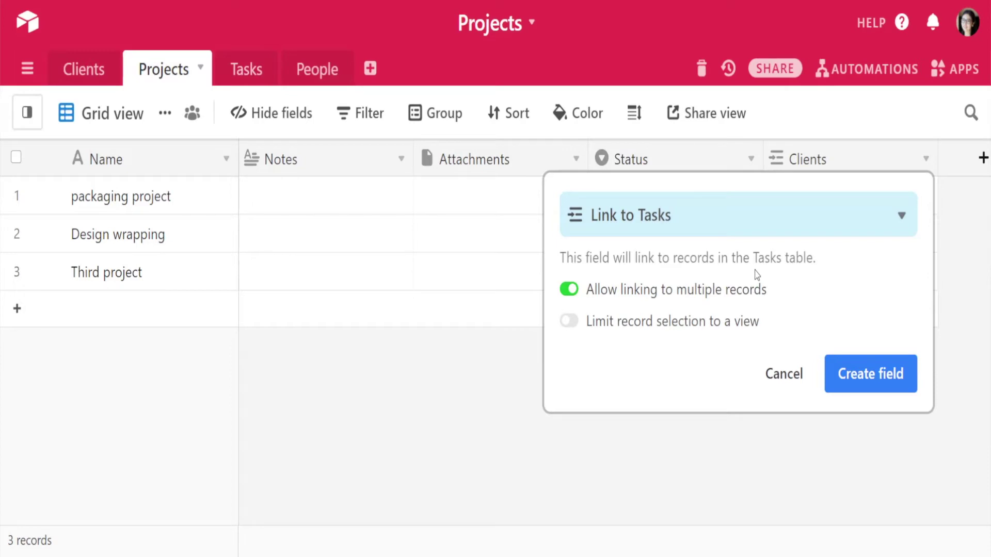
left_click(870, 374)
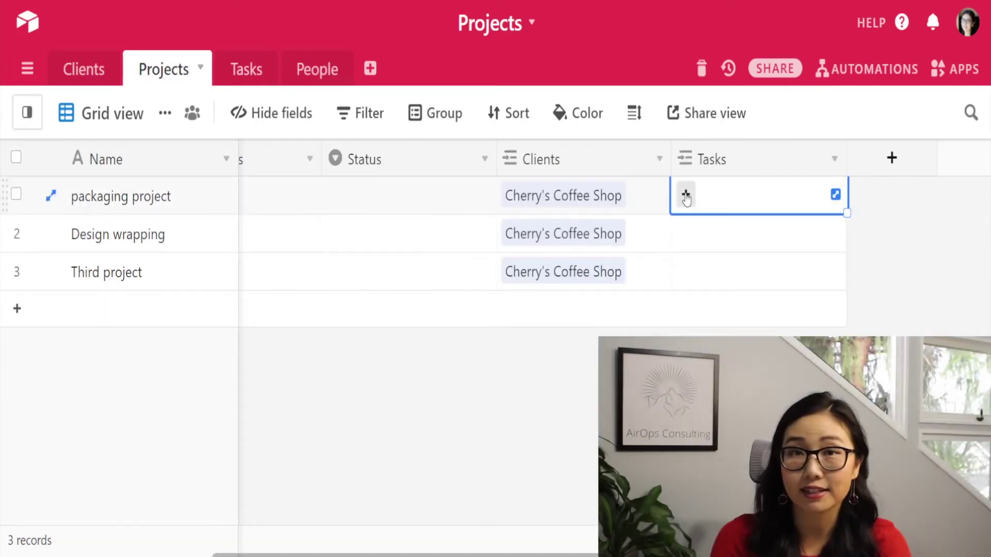
- Link new tasks 'packaging design' and 'packaging review' to packaging project
left_click(686, 196)
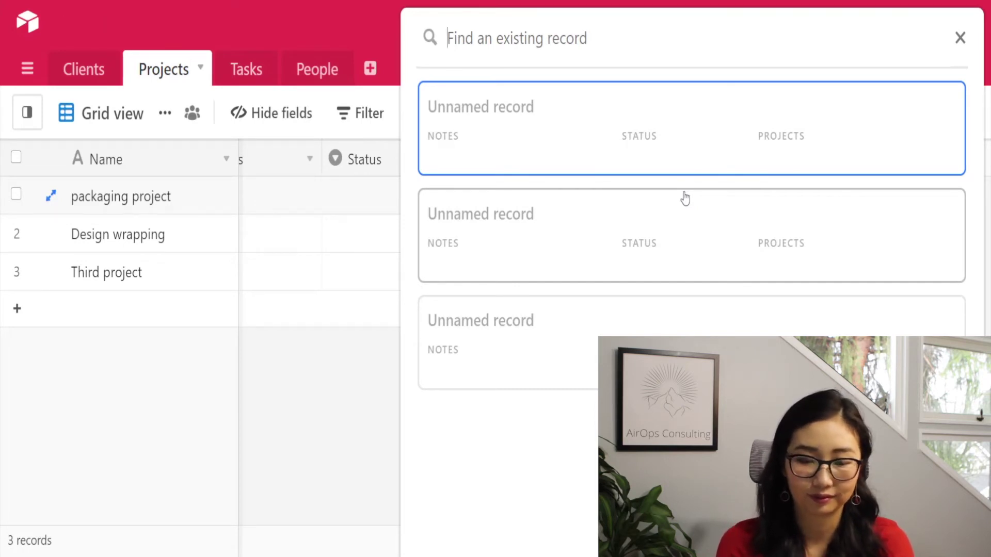
type("pack")
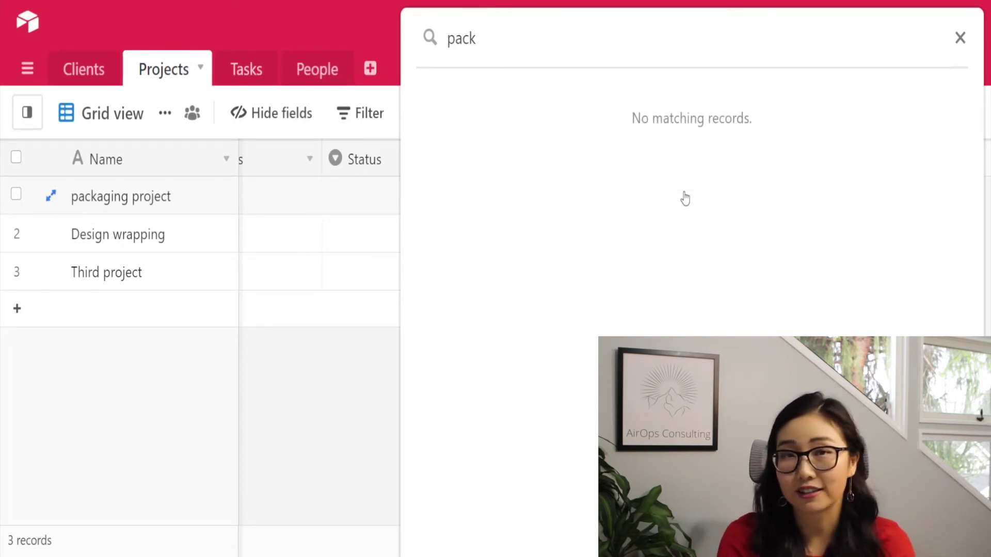
type("ag")
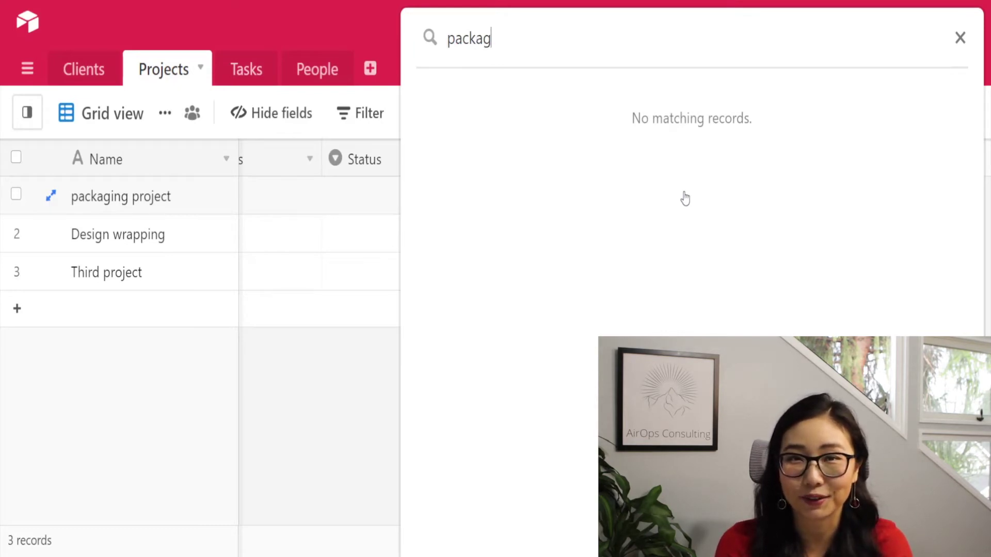
type("ing design")
left_click(684, 198)
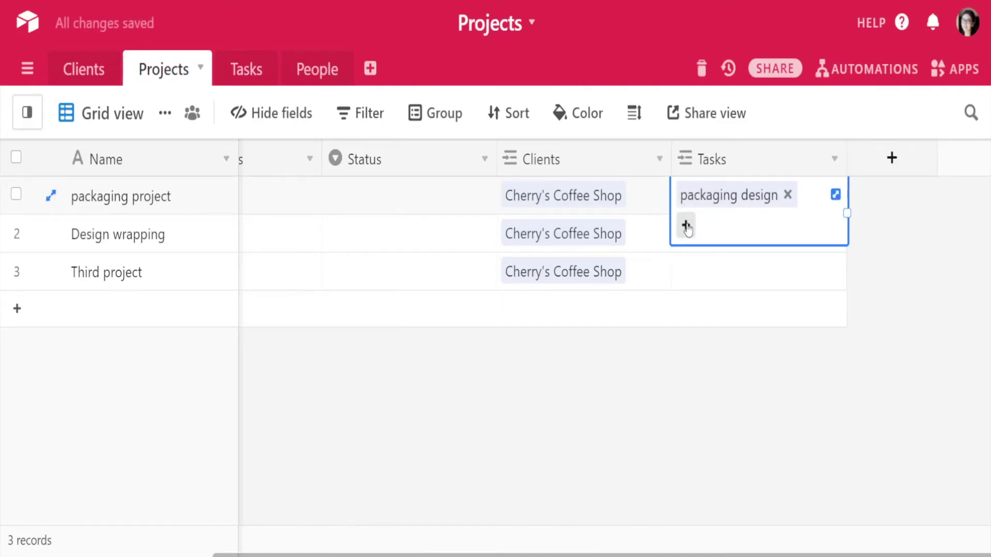
left_click(686, 226)
type("pack")
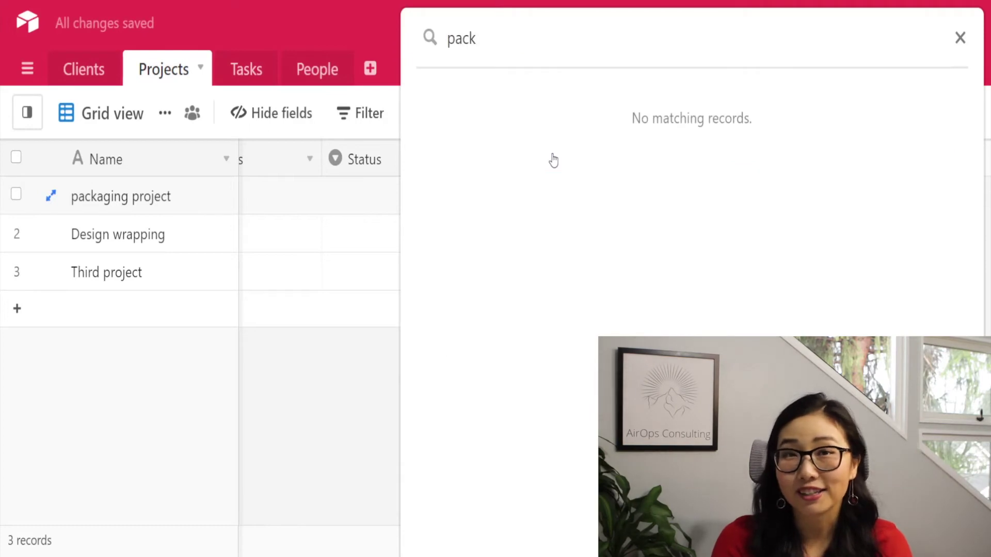
type("a")
type("ging review")
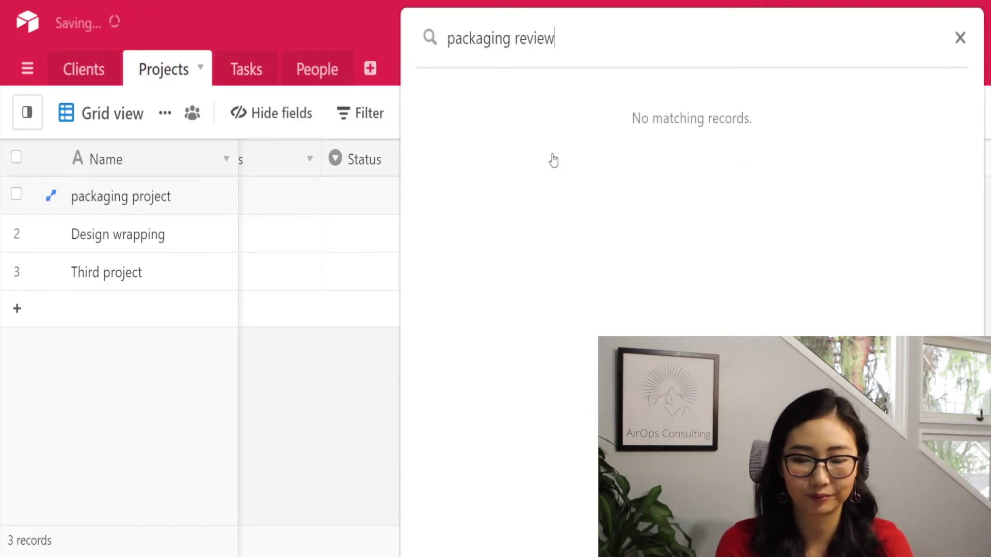
key("Return")
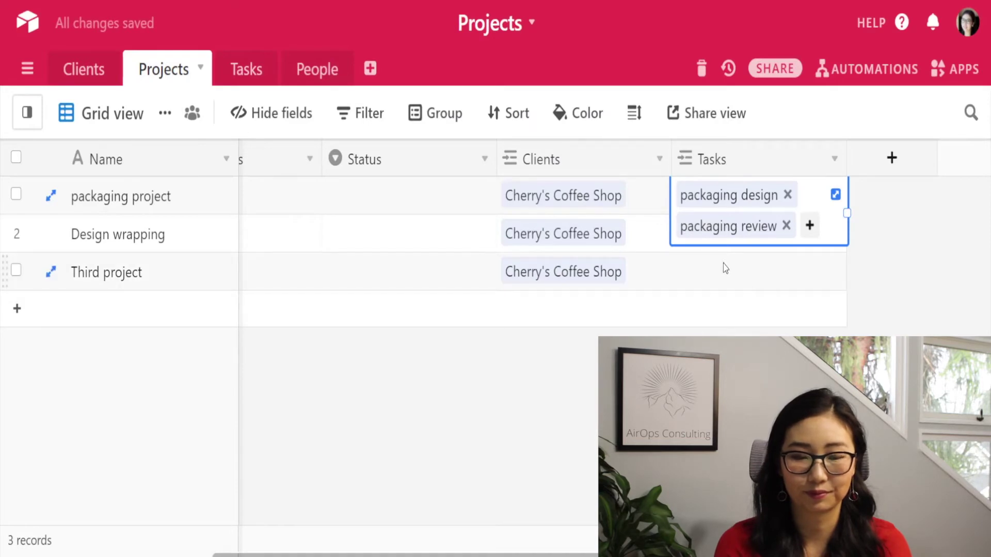
left_click(707, 279)
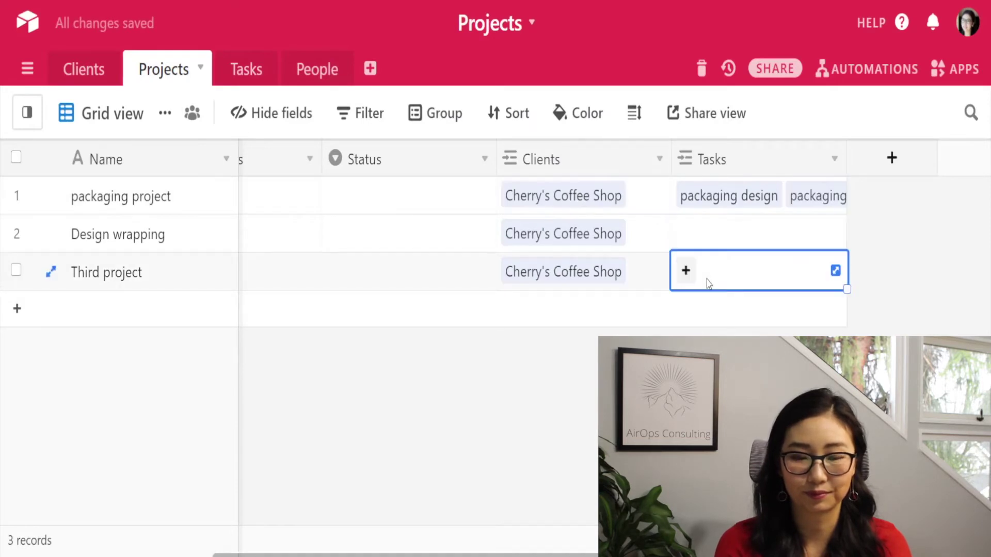
- Link new tasks 'wrapping design' and 'wrapping review' to Design wrapping
left_click(705, 235)
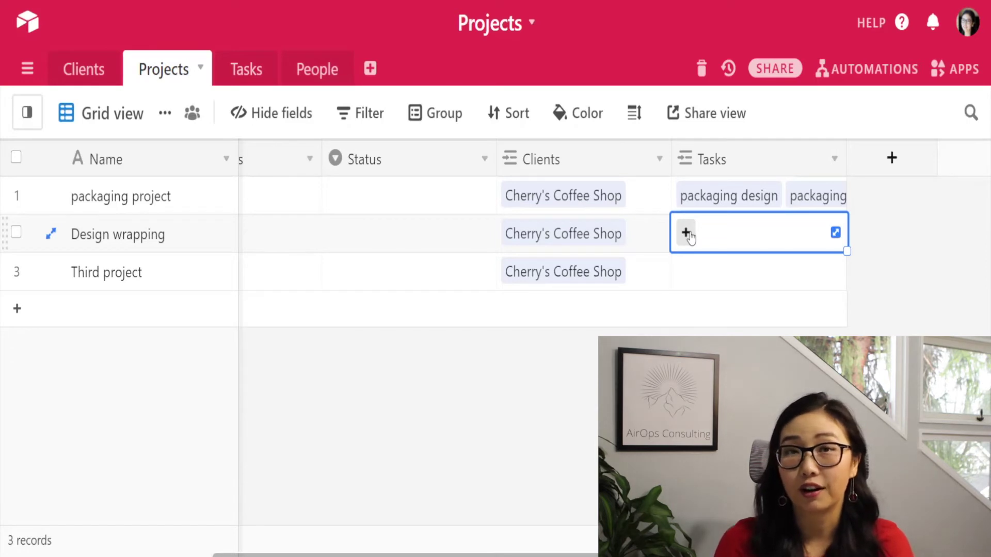
left_click(688, 233)
type("wrapping design")
key("Return")
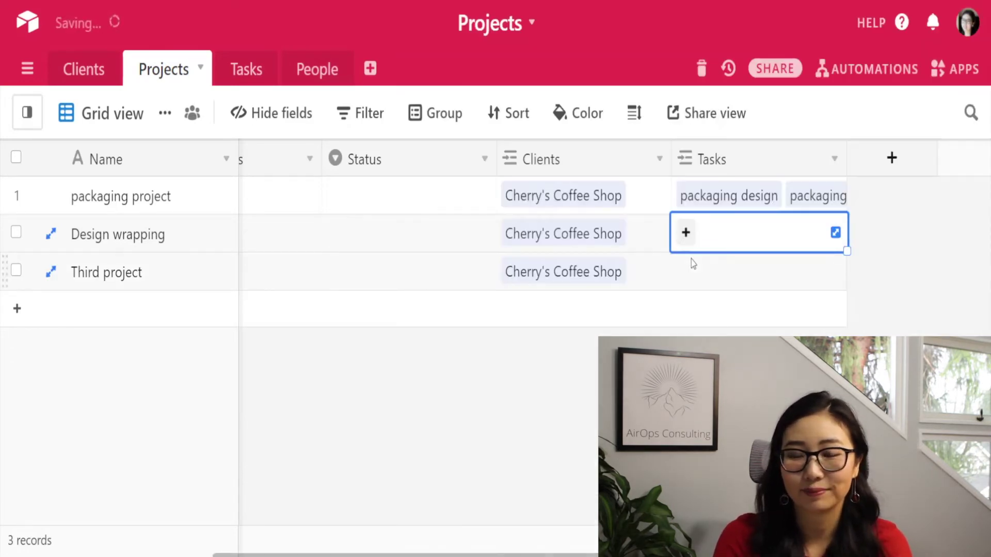
left_click(805, 233)
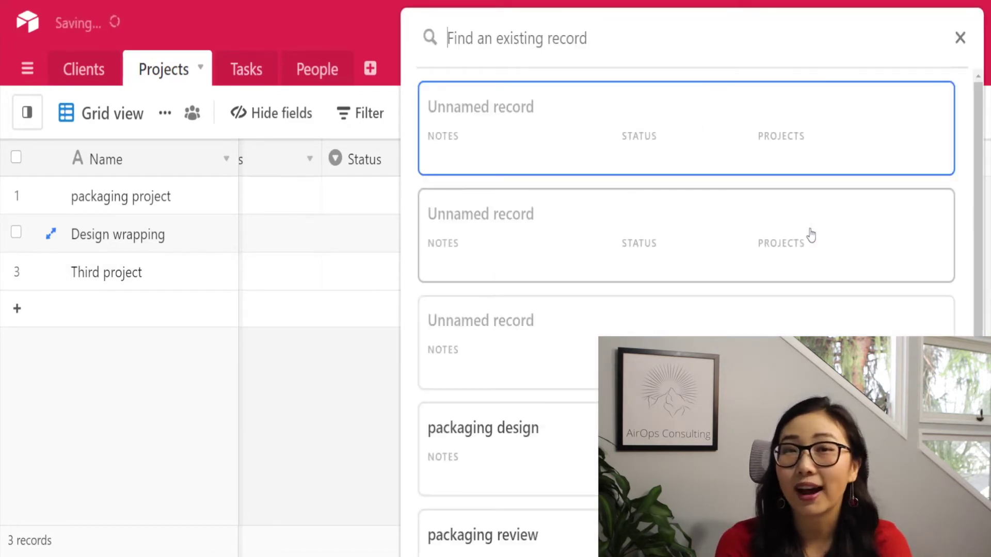
type("wrapping")
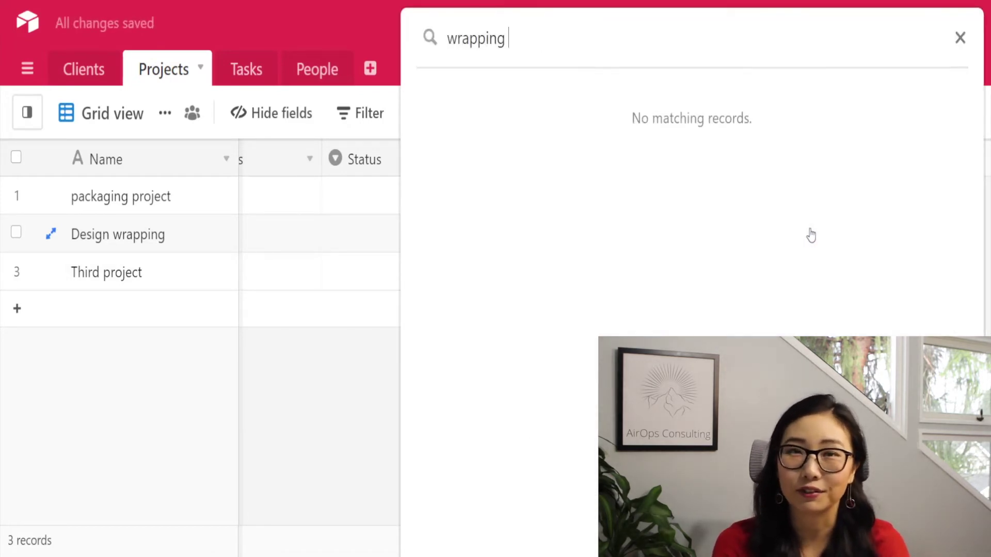
type(" review")
key("Return")
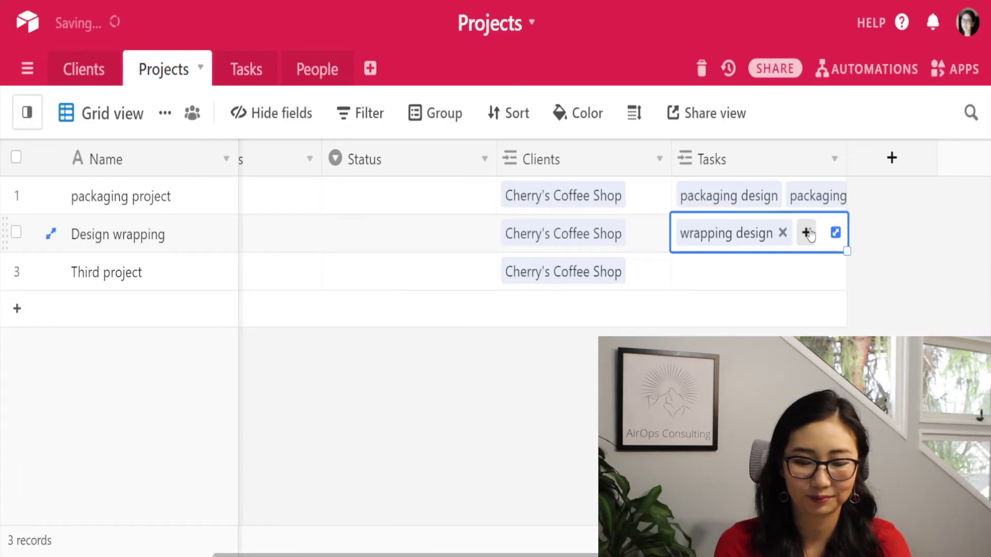
left_click(248, 70)
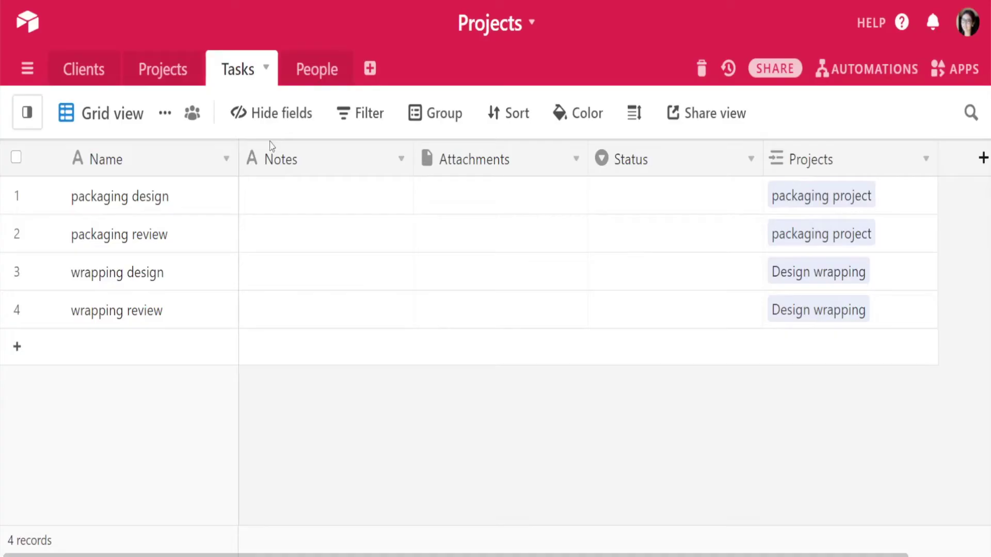
- Rename the Tasks table's Notes field to 'Task Name'
left_click(285, 164)
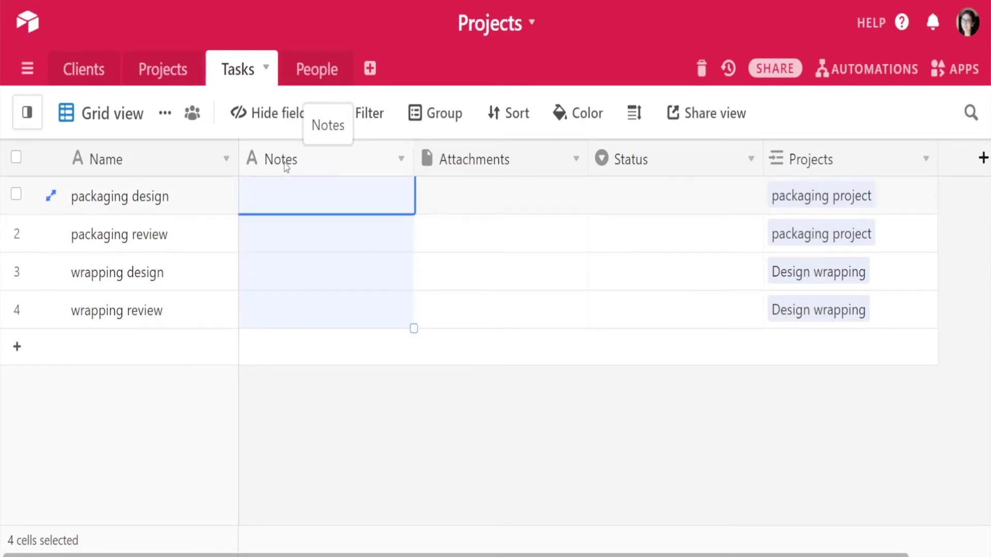
double_click(285, 164)
type("Task Nam")
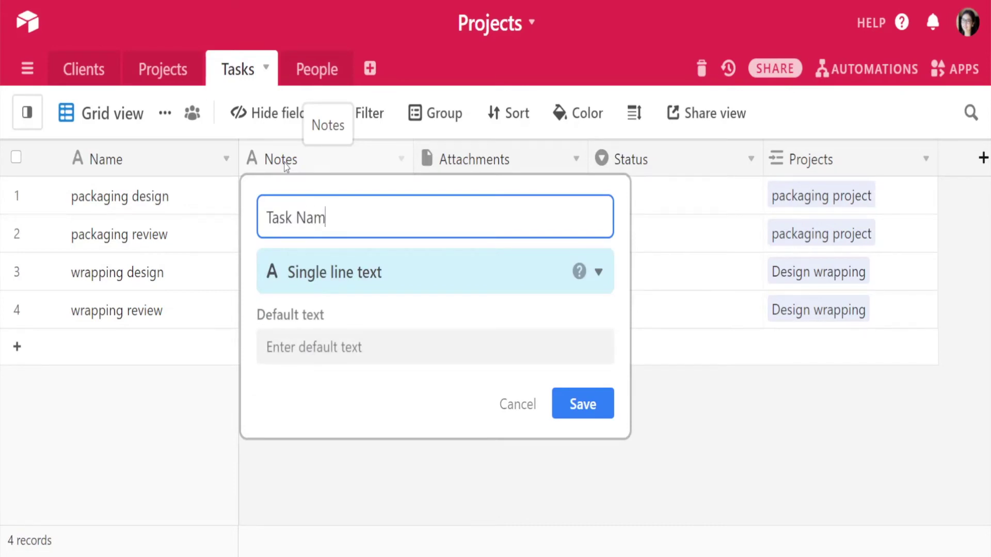
type("e")
key("Return")
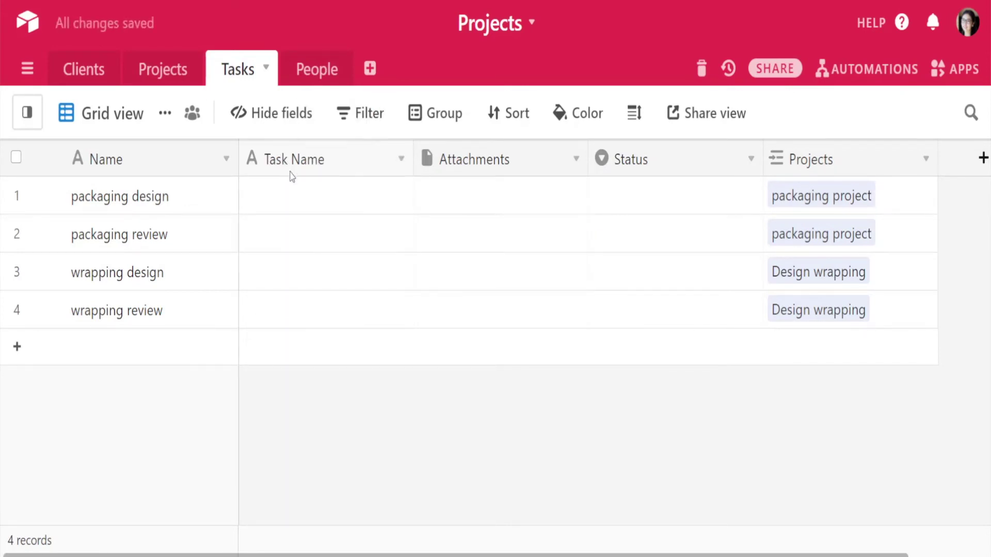
- Copy the four Name values and paste them into the Task Name column
left_click(219, 208)
left_click(203, 310, "shift")
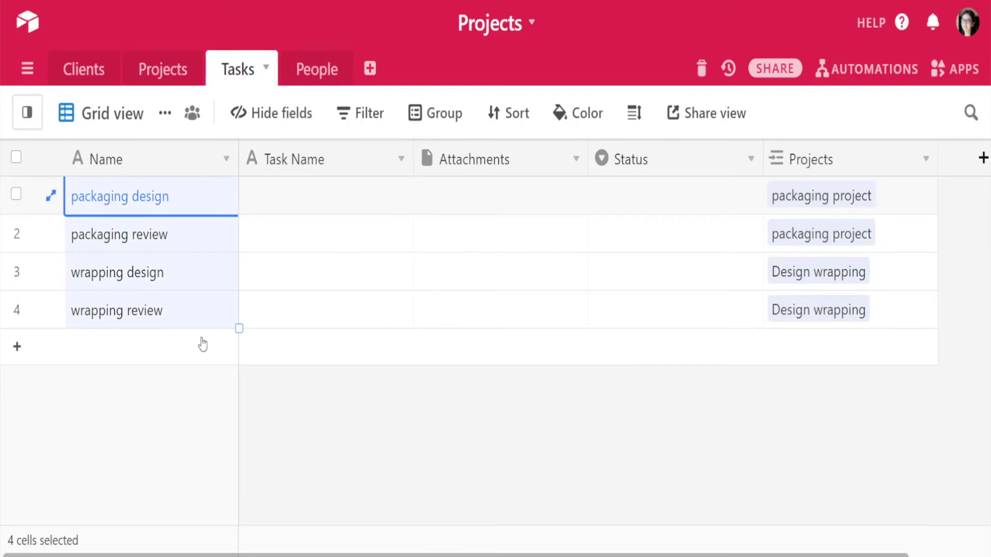
key("ctrl+c")
left_click(343, 210)
key("ctrl+v")
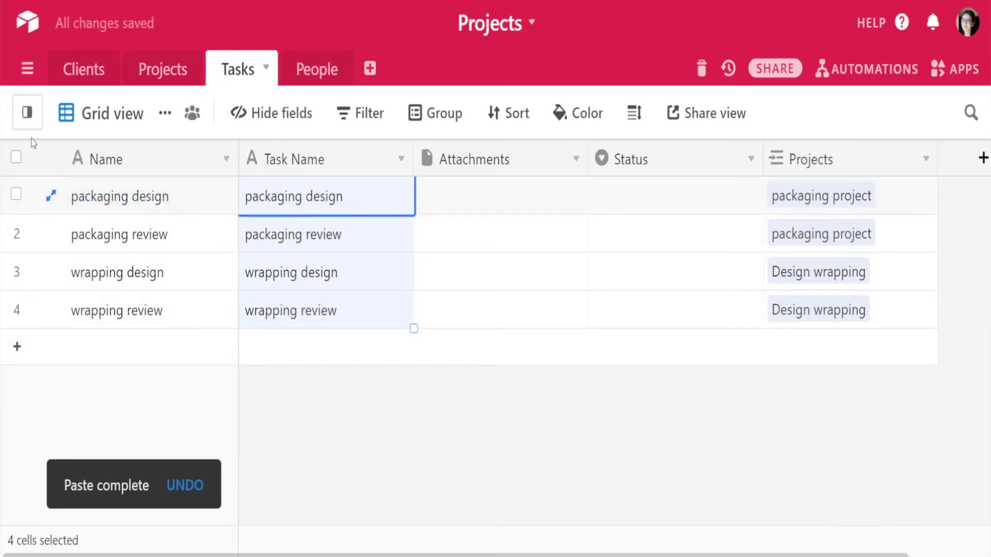
left_click(26, 112)
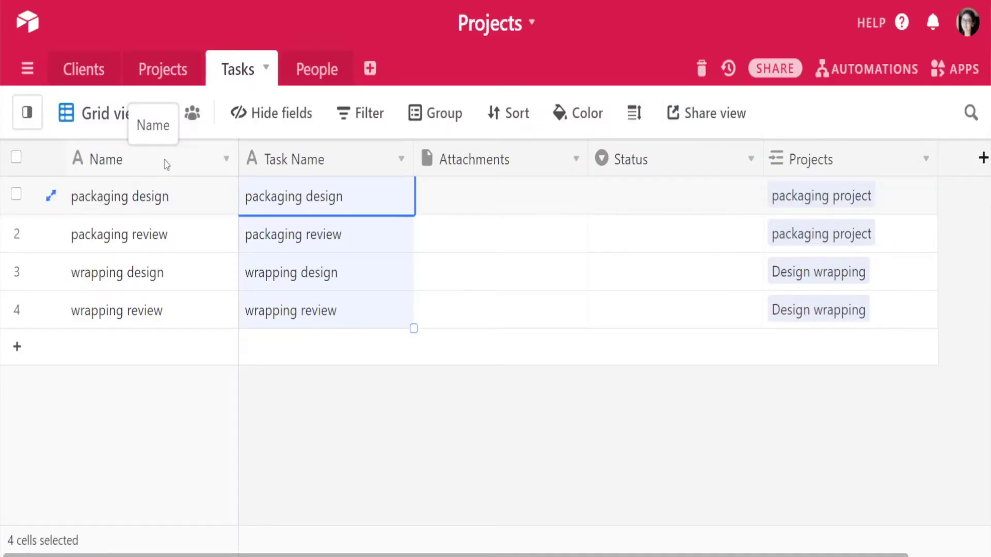
- Turn the primary field into a 'Task ID' formula: CONCATENATE(Projects," - ",{Task Name})
double_click(159, 161)
type("Task ID")
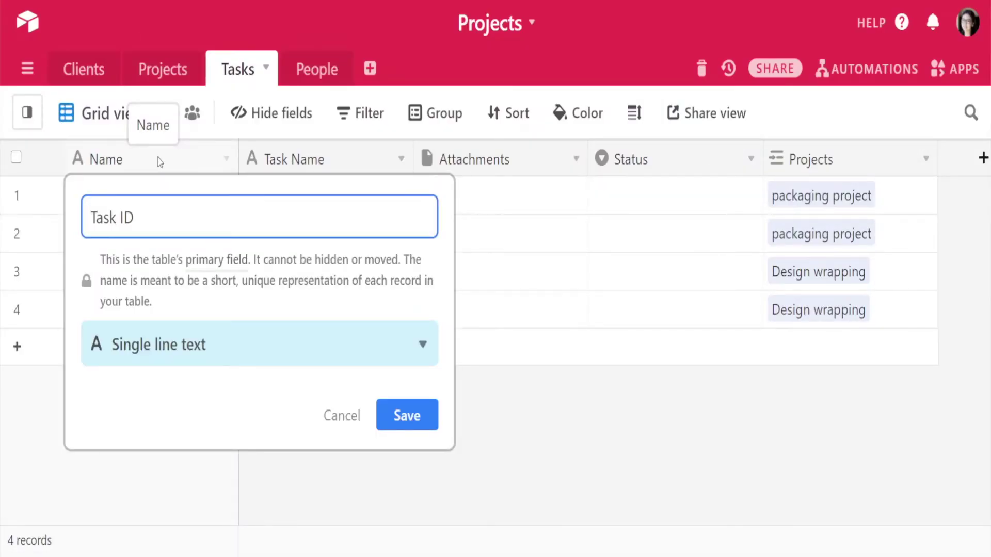
key("Return")
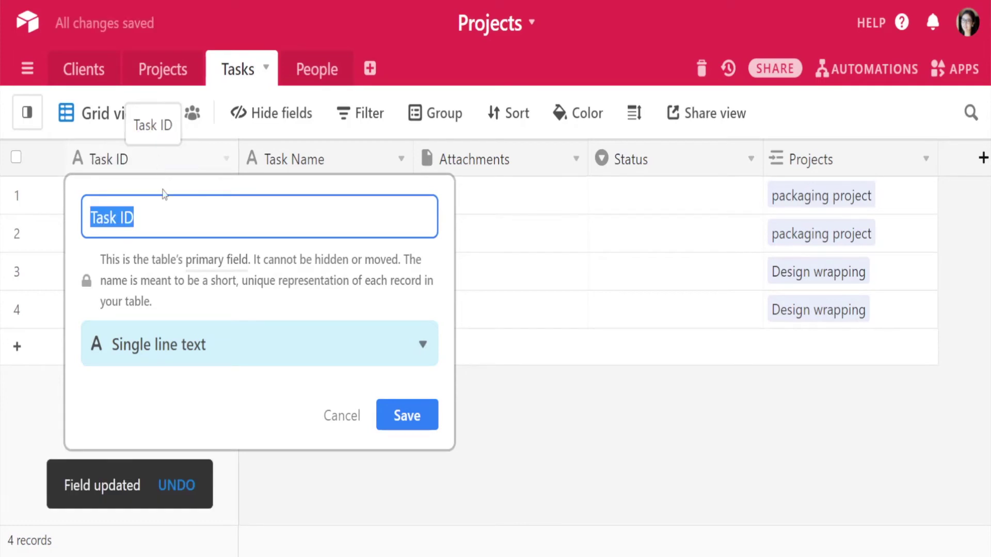
left_click(155, 349)
type("form")
key("Return")
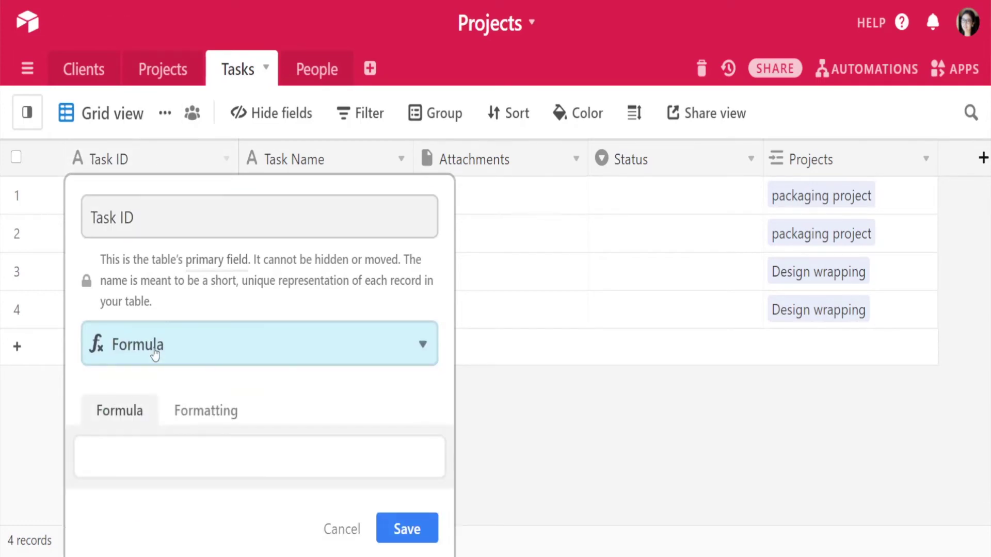
left_click(136, 463)
type("CONCATENATE (")
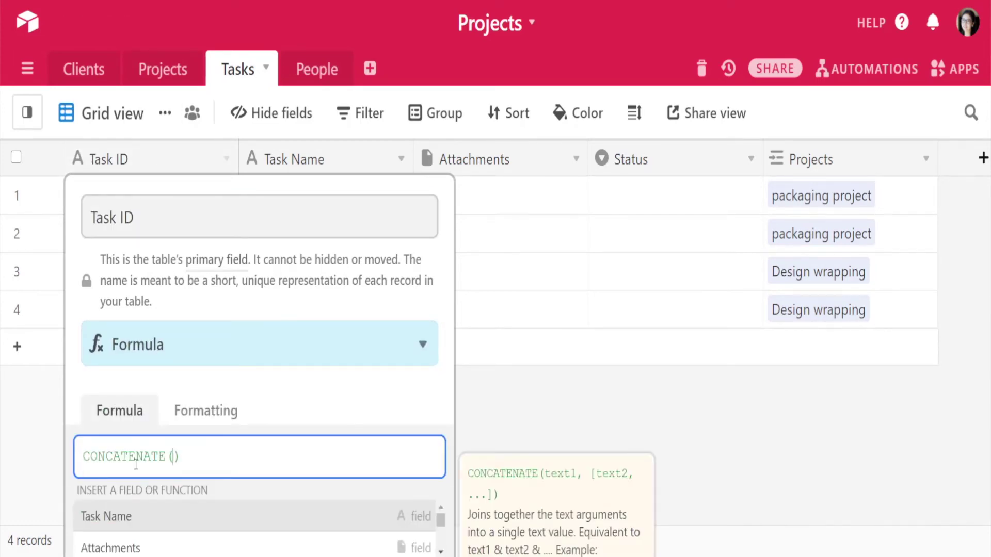
type("Projects,\" - \",tas")
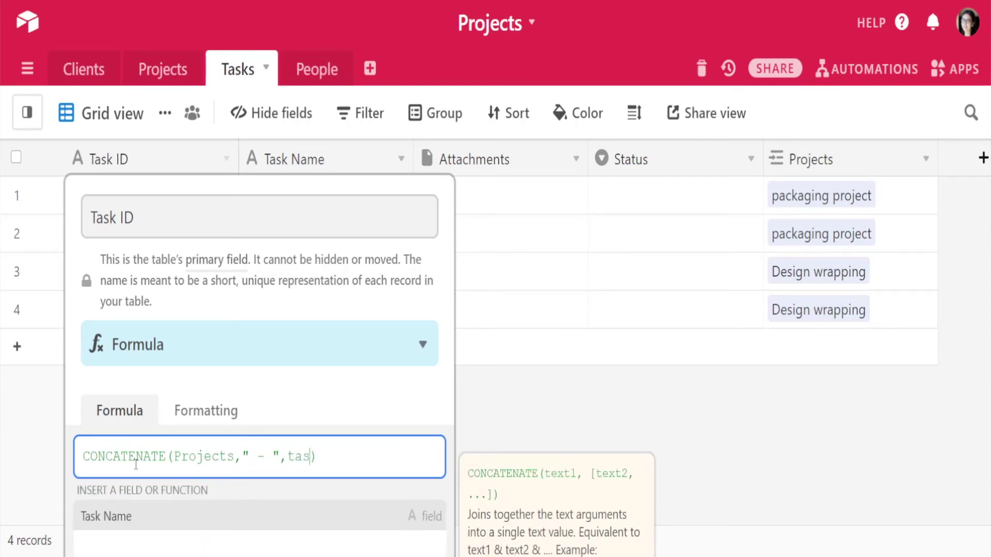
key("Return")
key("Return")
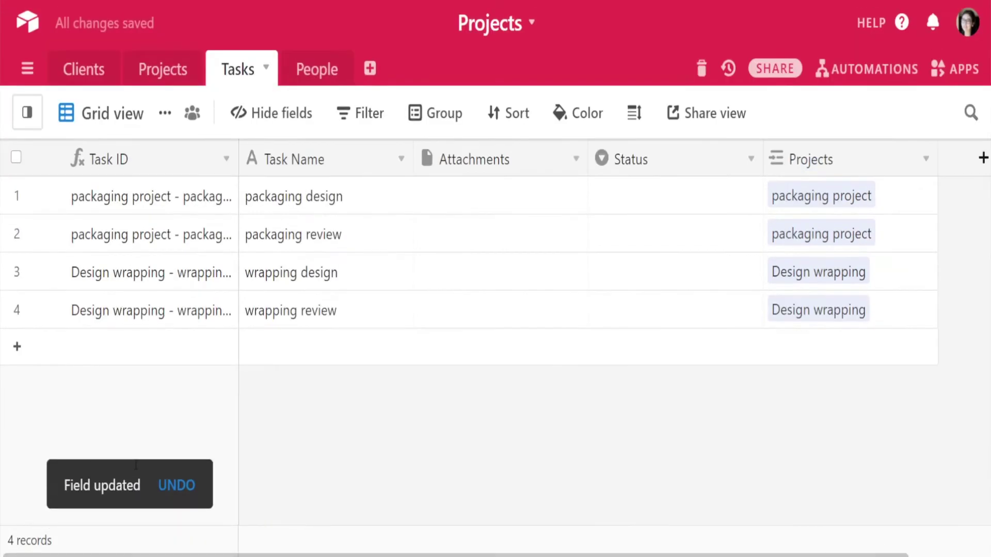
- Widen the Task ID column and delete the Attachments field
left_click_drag(238, 96, 313, 96)
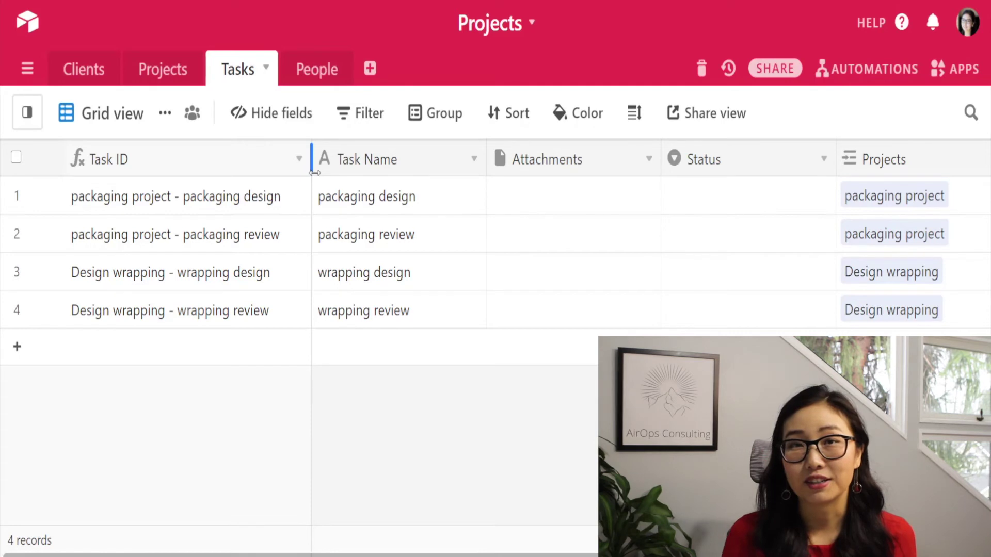
left_click(649, 159)
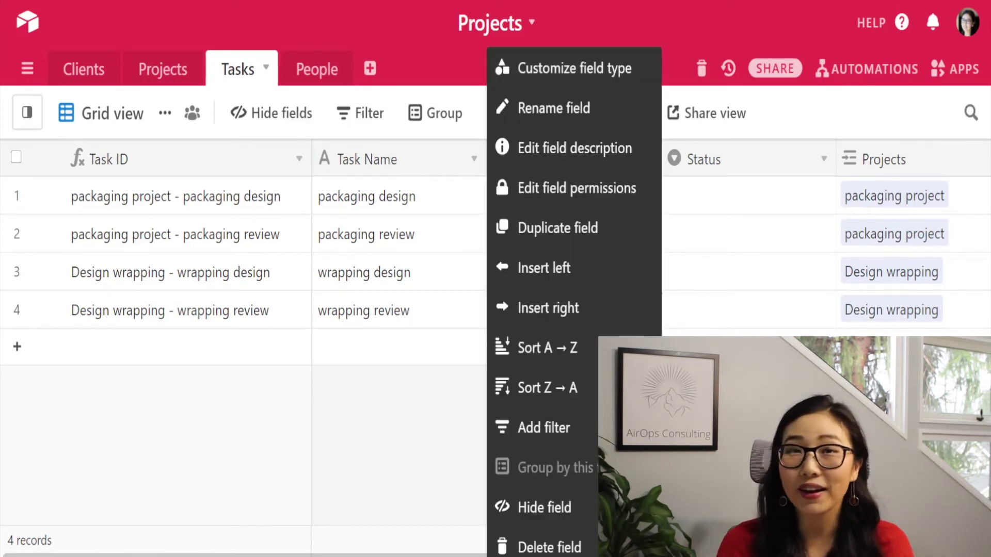
left_click(550, 548)
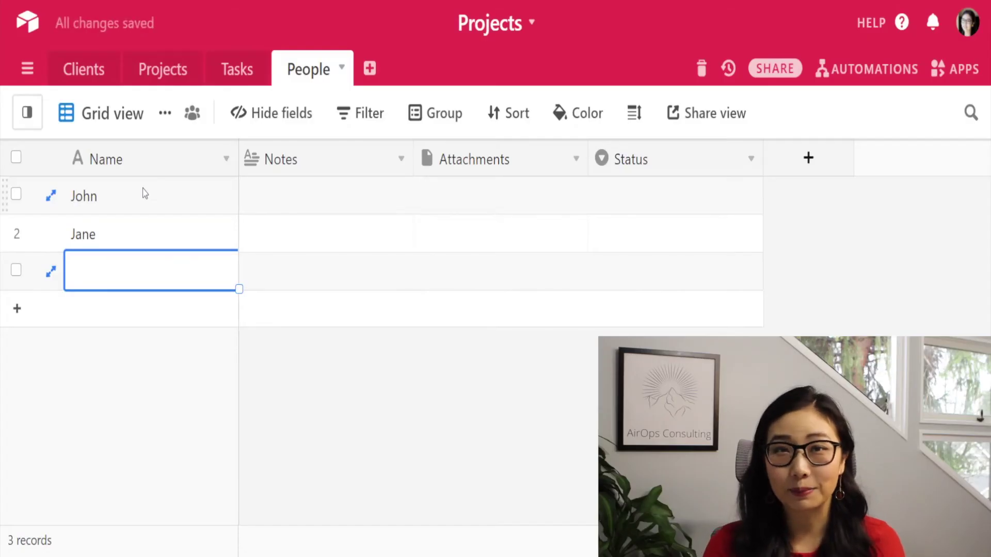
- Enter the third person's name and rename the Notes field to 'Role'
type("Susan")
double_click(299, 163)
type("Role")
key("Return")
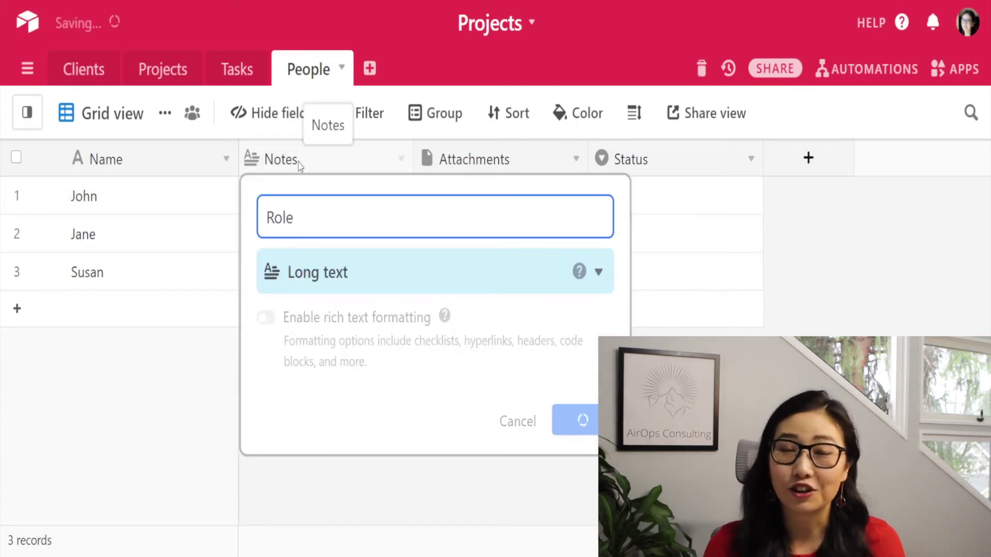
left_click(359, 197)
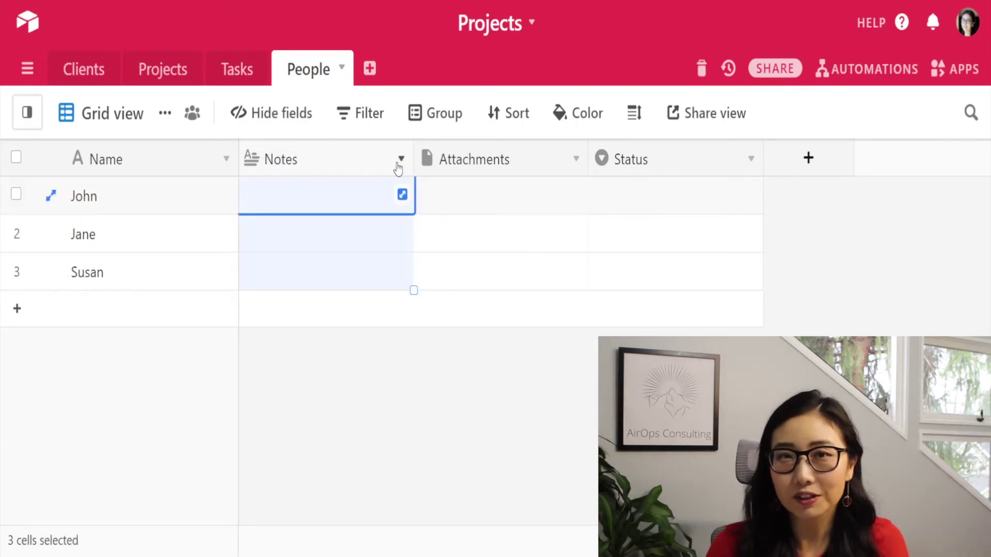
- Change the Role field's type to Single select
left_click(400, 161)
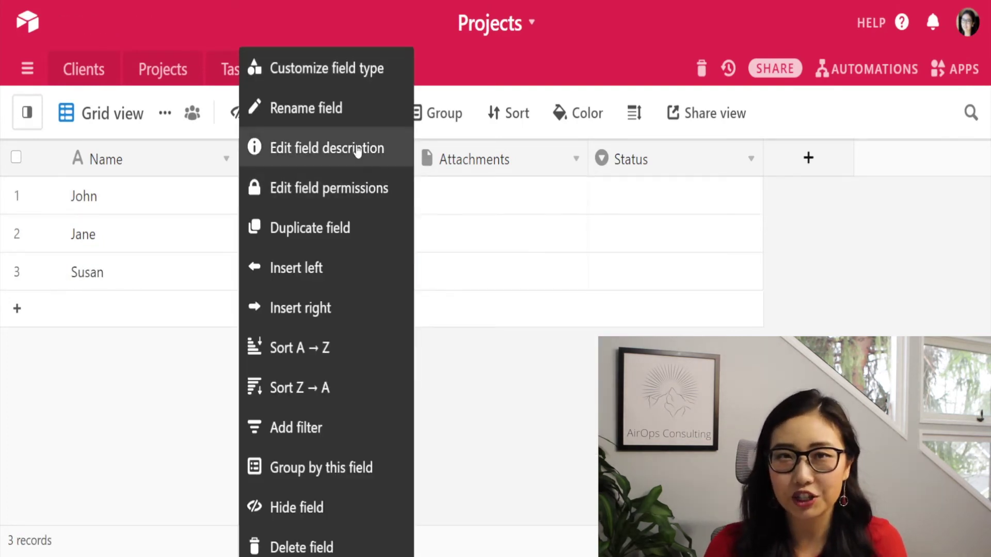
left_click(362, 83)
type("Role")
left_click(416, 271)
type("sin")
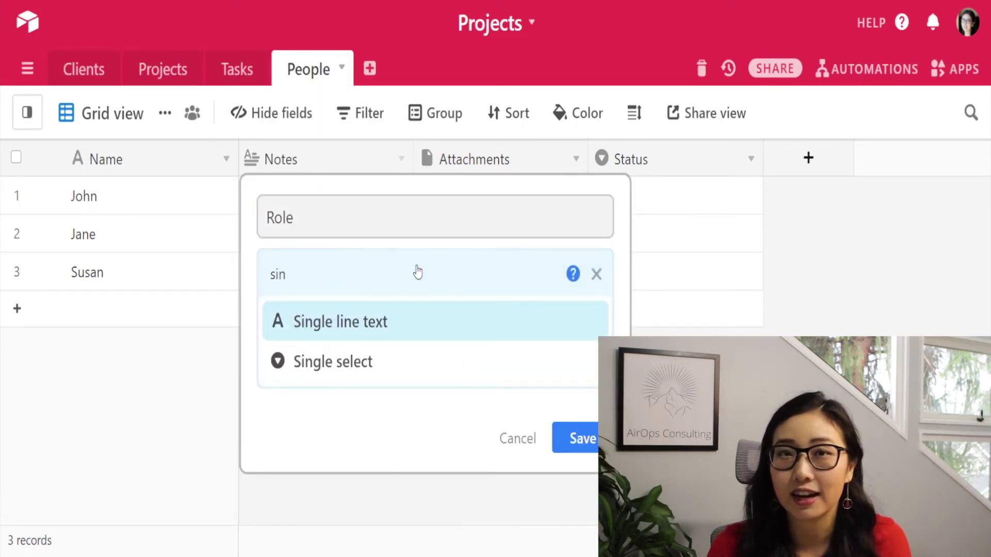
key("Down")
key("Return")
left_click(583, 420)
- Give the three people the roles Project Manager, Developer and Designer
left_click(283, 211)
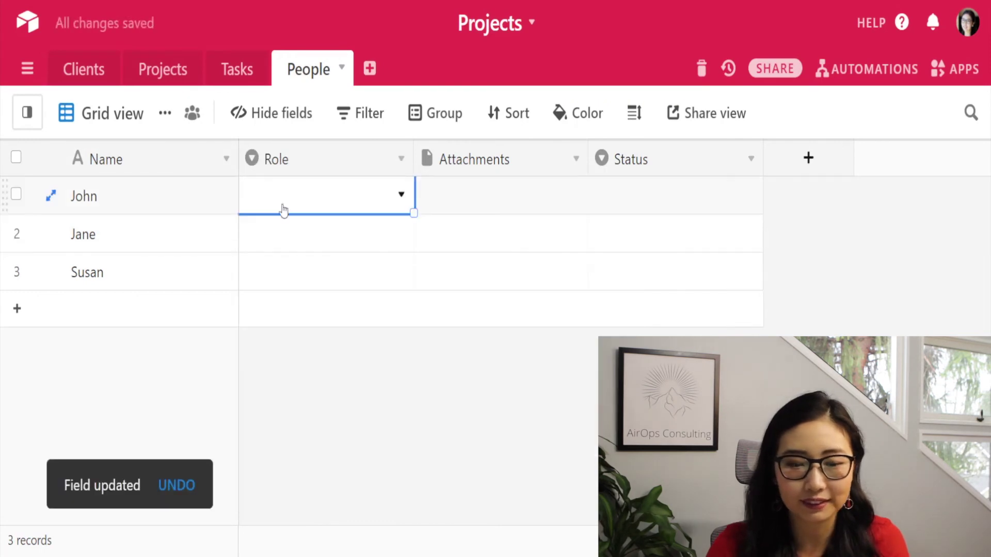
type("Project Manager")
key("Return")
left_click(287, 227)
type("Develope")
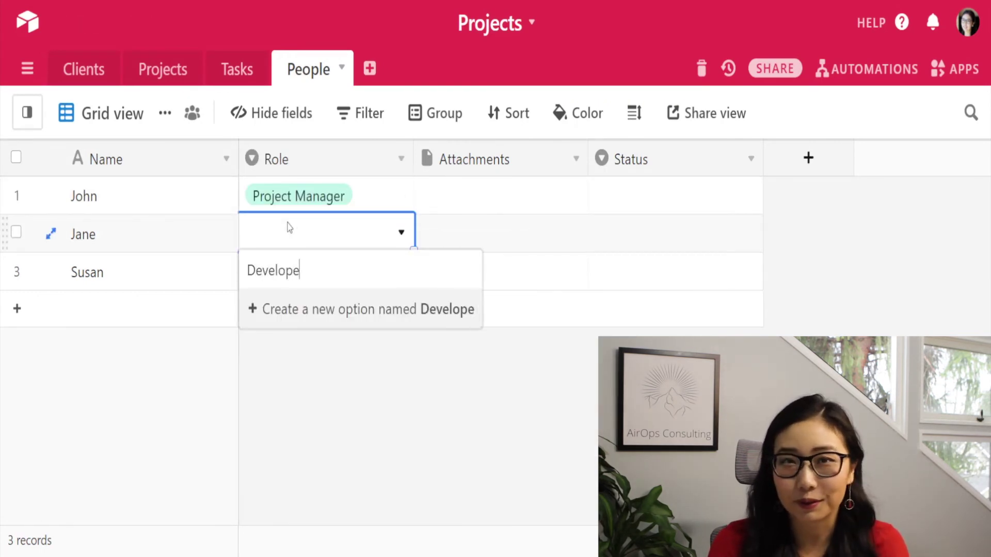
type("r")
key("Return")
left_click(338, 281)
type("Designer")
key("Return")
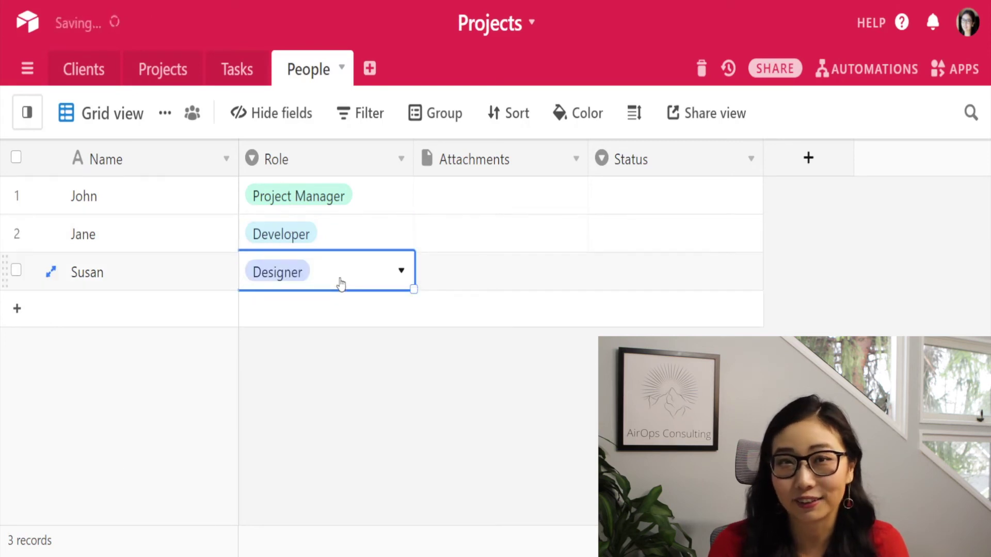
left_click(237, 69)
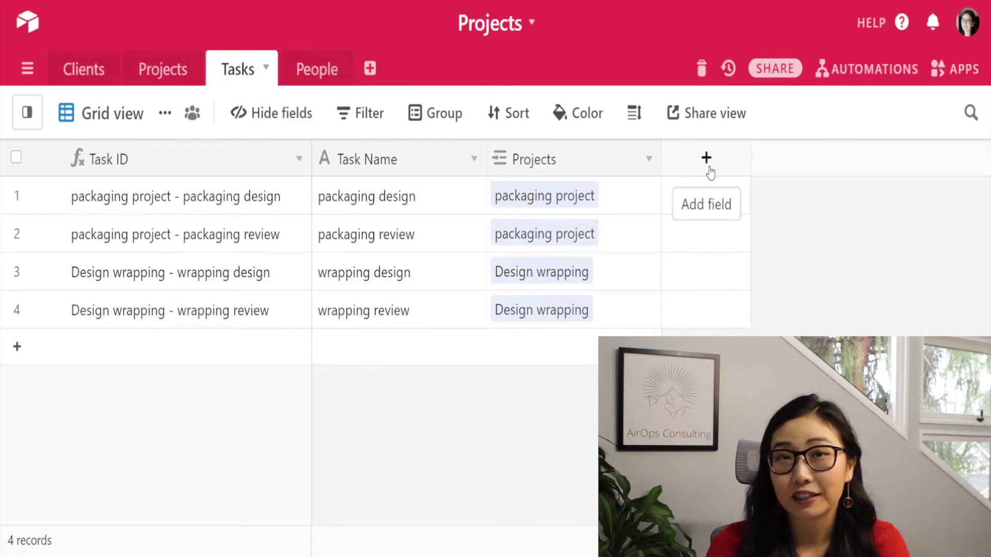
- Add a Tasks field linking to People, limited to one record per task
left_click(709, 169)
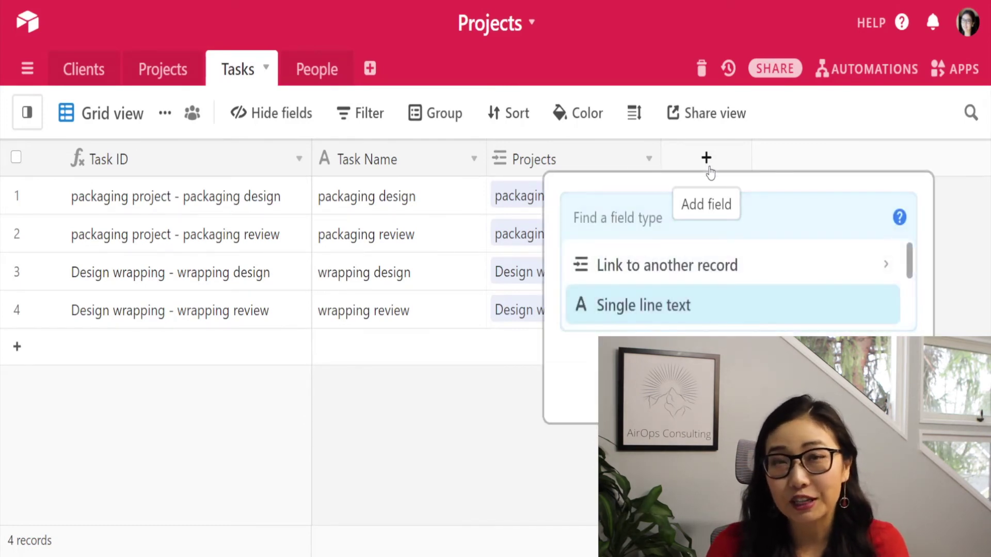
type("li")
left_click(666, 265)
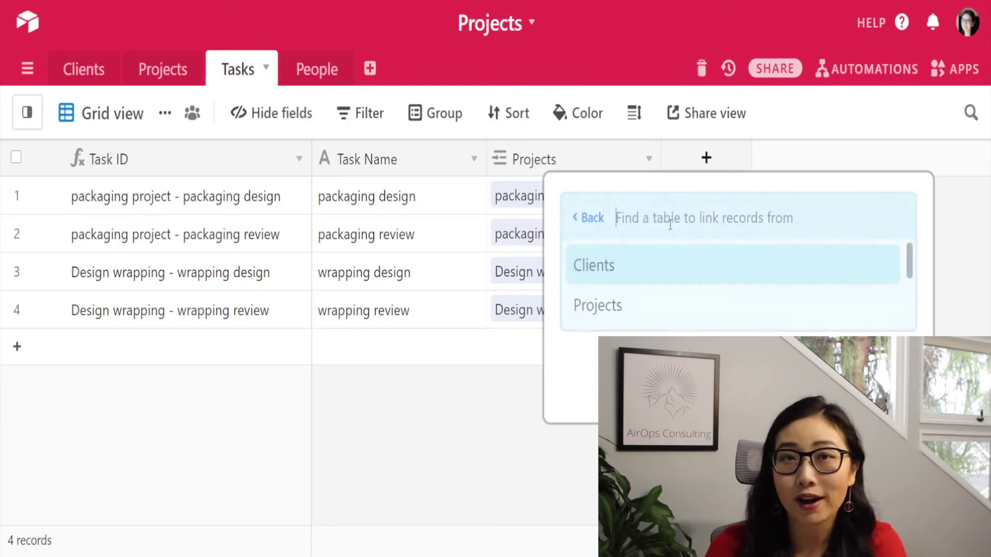
scroll(644, 287, "down", 2)
left_click(629, 289)
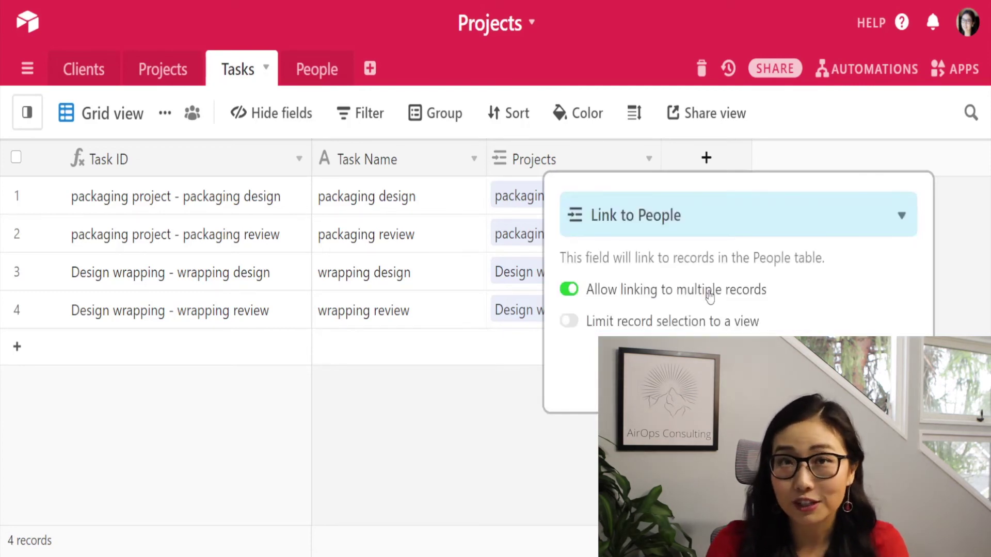
left_click(710, 294)
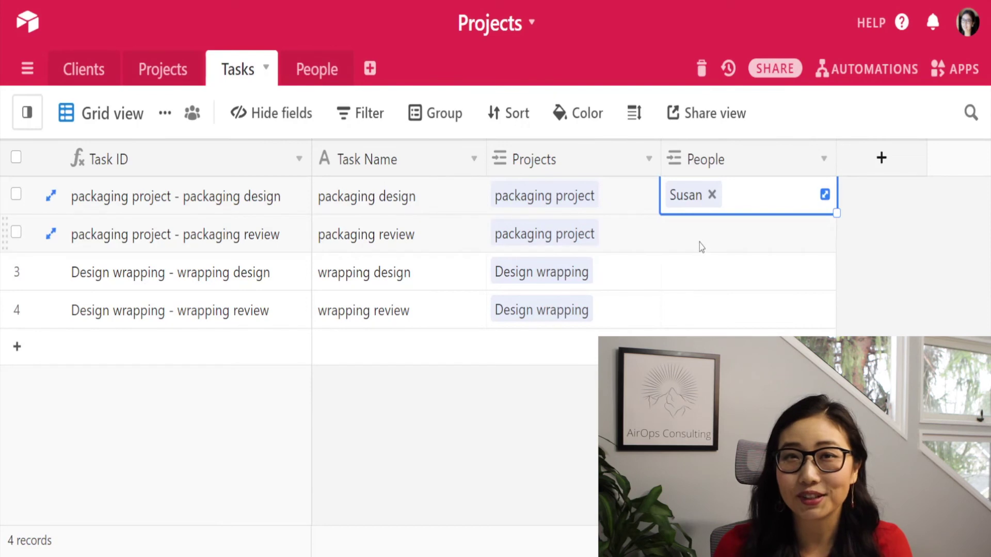
- Assign people to the first two tasks and copy those assignments to the last two
left_click(699, 243)
left_click(673, 234)
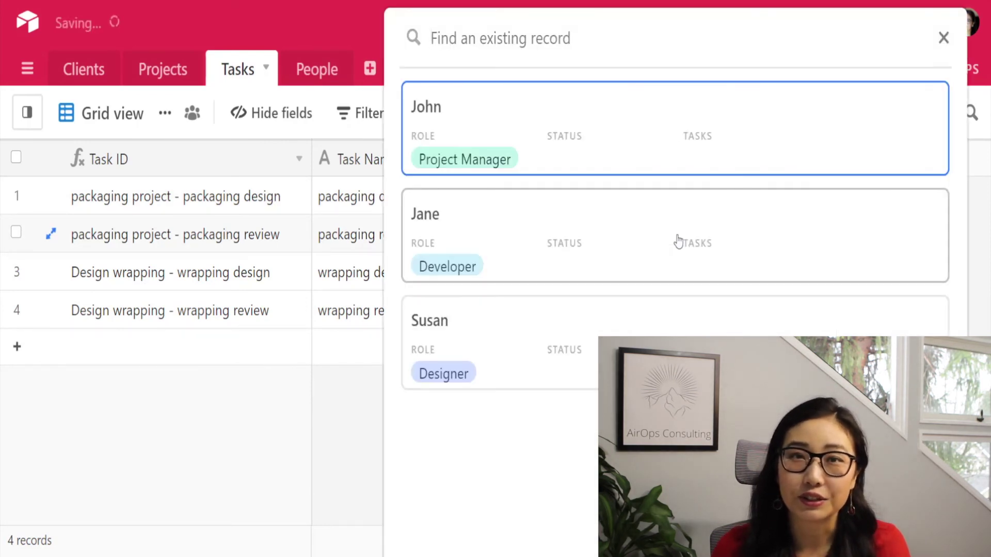
type("joh")
key("Return")
key("shift+Up")
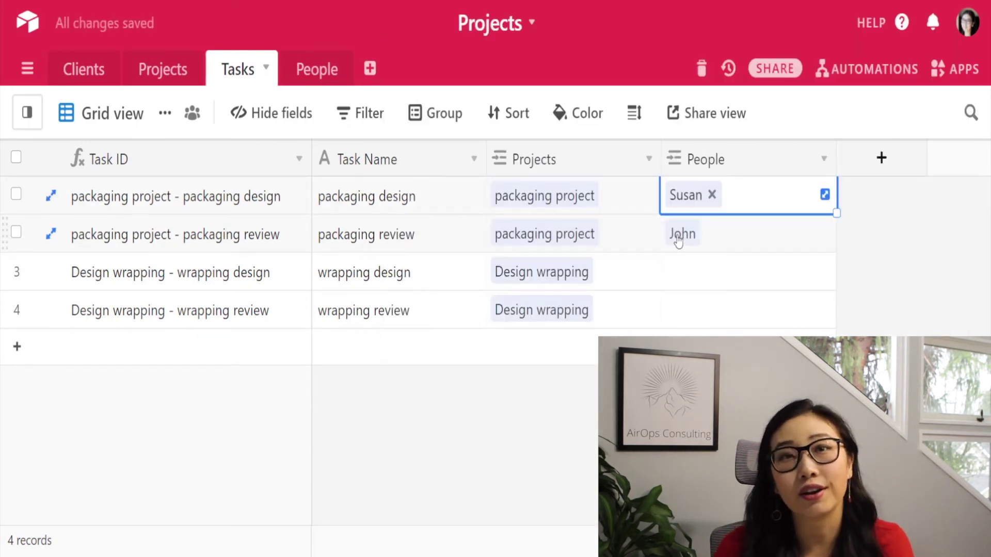
key("ctrl+c")
left_click(738, 272)
key("ctrl+v")
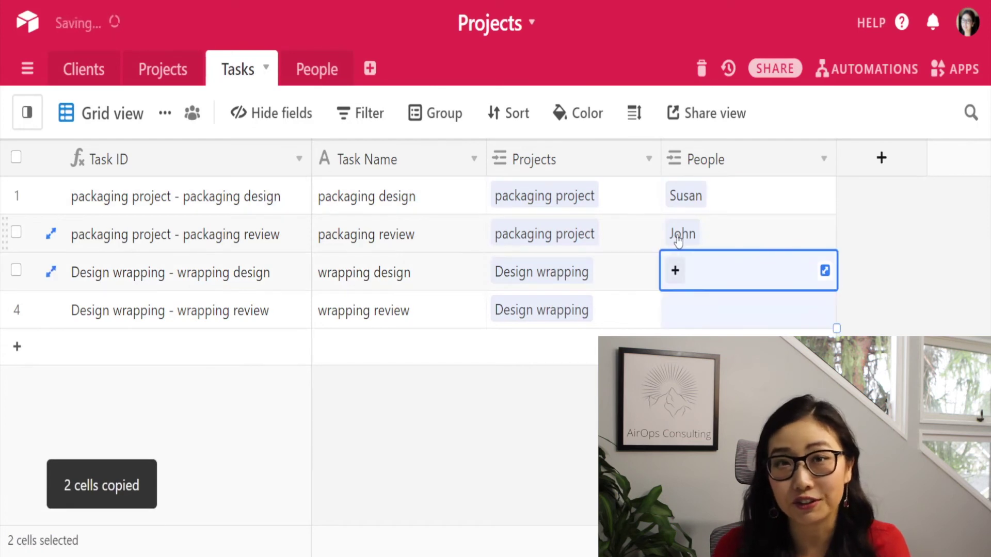
- Rename the People link field to 'Assignee'
double_click(744, 171)
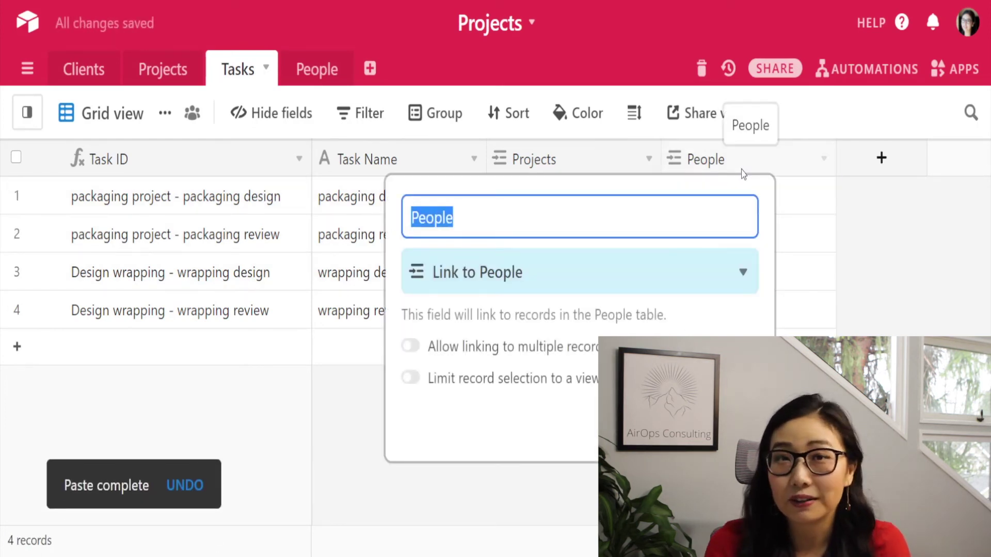
type("Assigne")
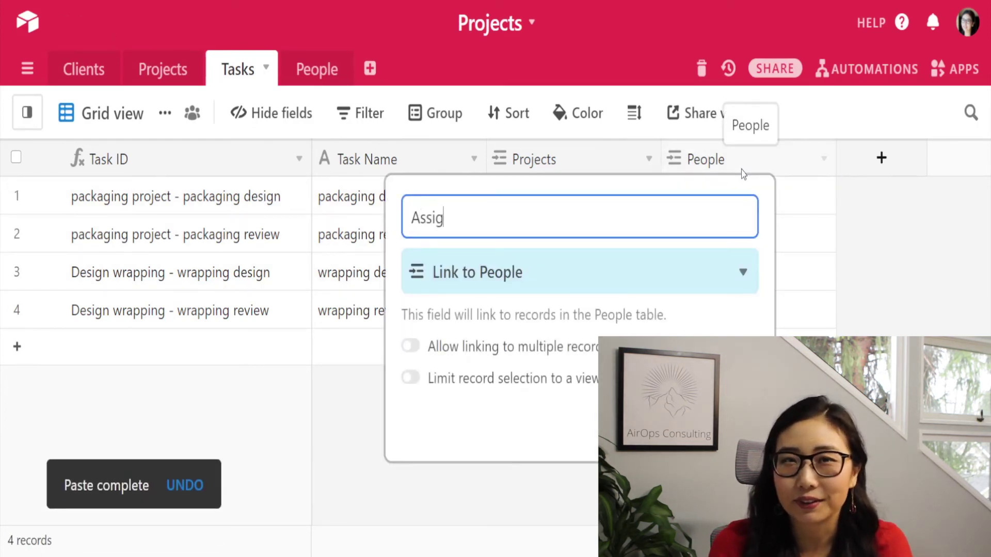
type("e")
key("Return")
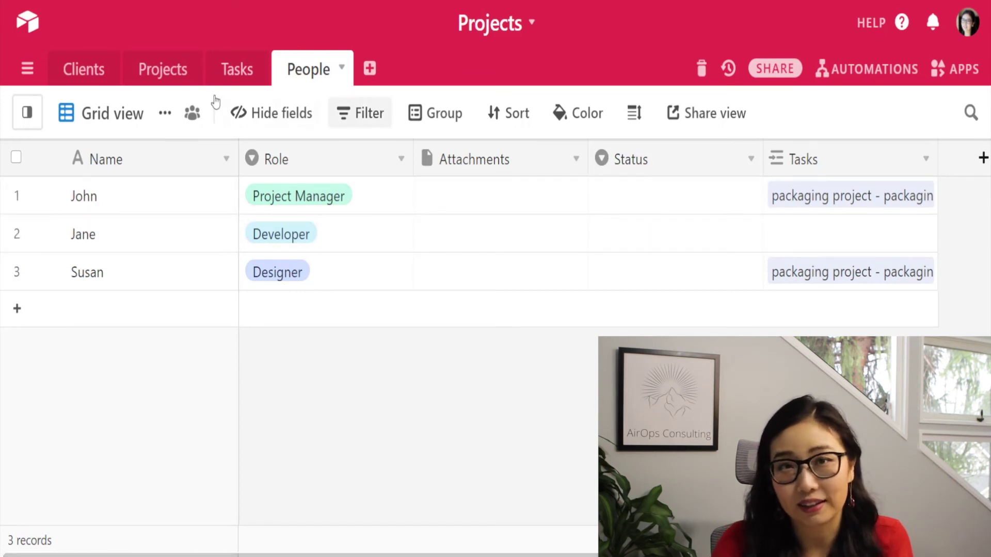
left_click(238, 70)
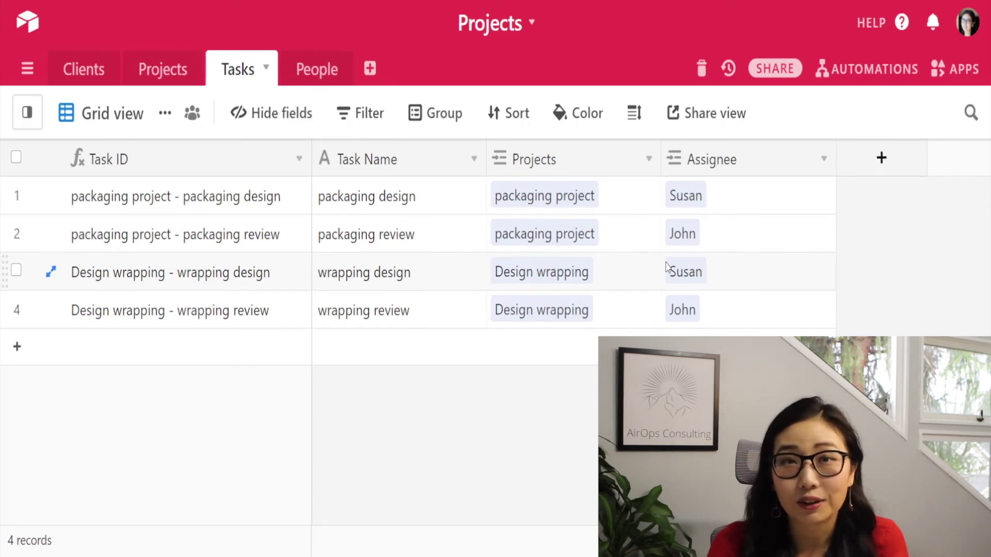
left_click(328, 76)
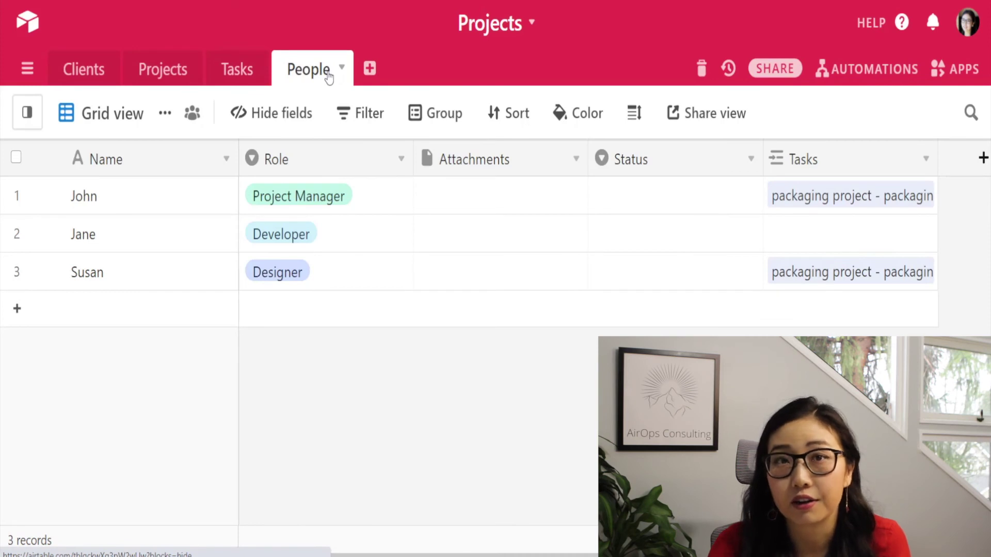